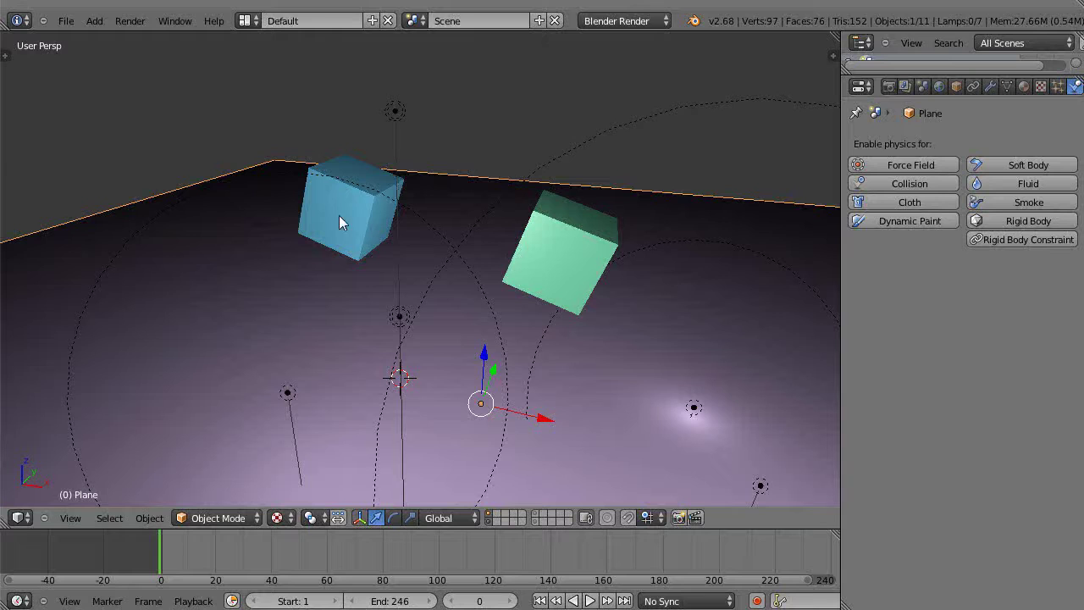
Step: Make the blue cube an active rigid body and the ground plane a passive rigid body
{"action": "right_click", "coordinate": [354, 217]}
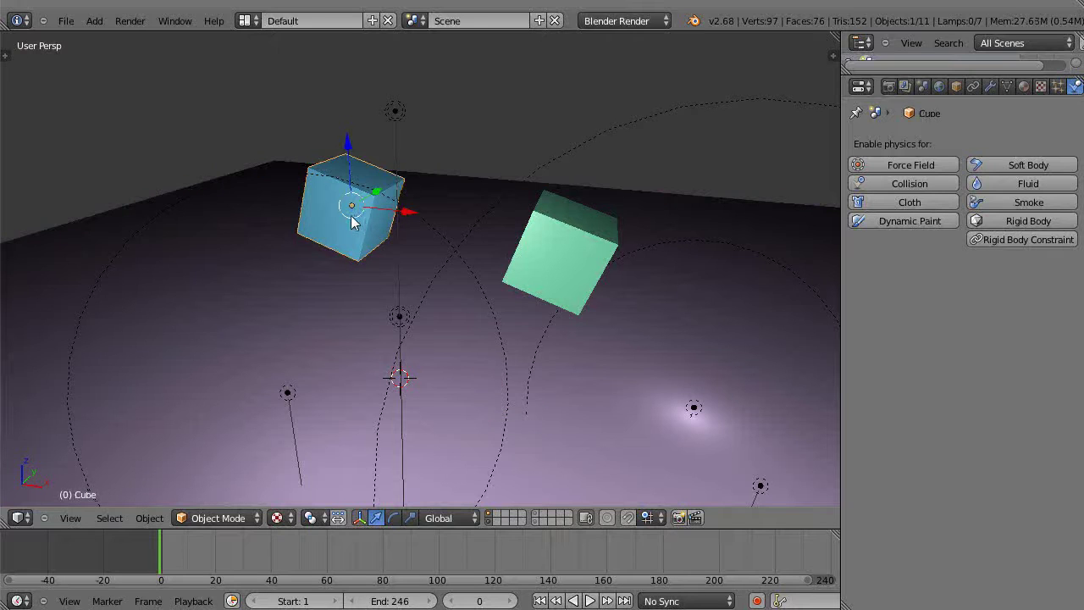
{"action": "key", "text": "t"}
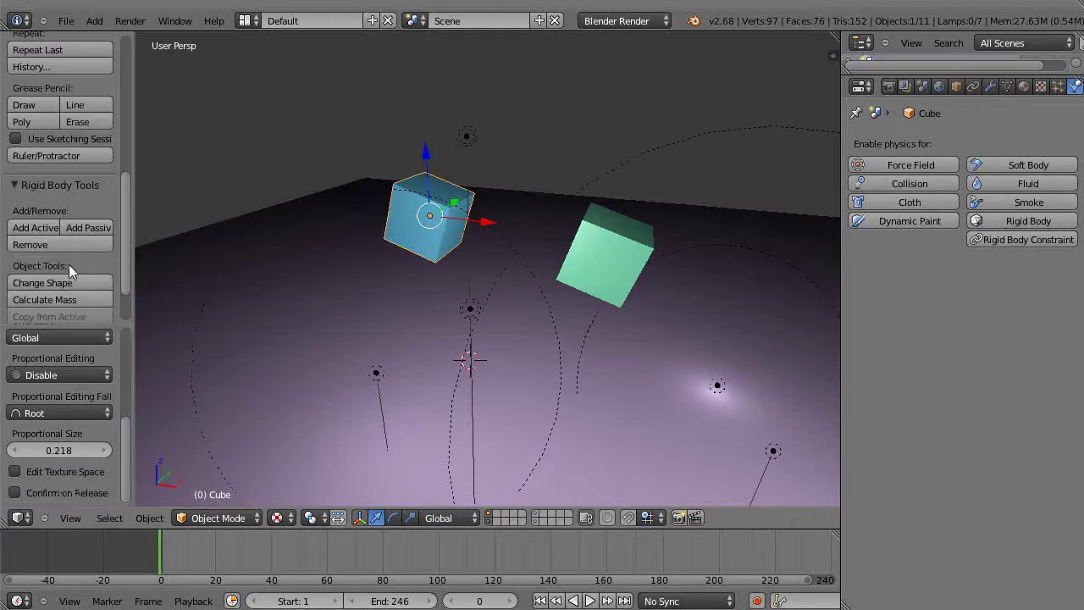
{"action": "left_click", "coordinate": [40, 228]}
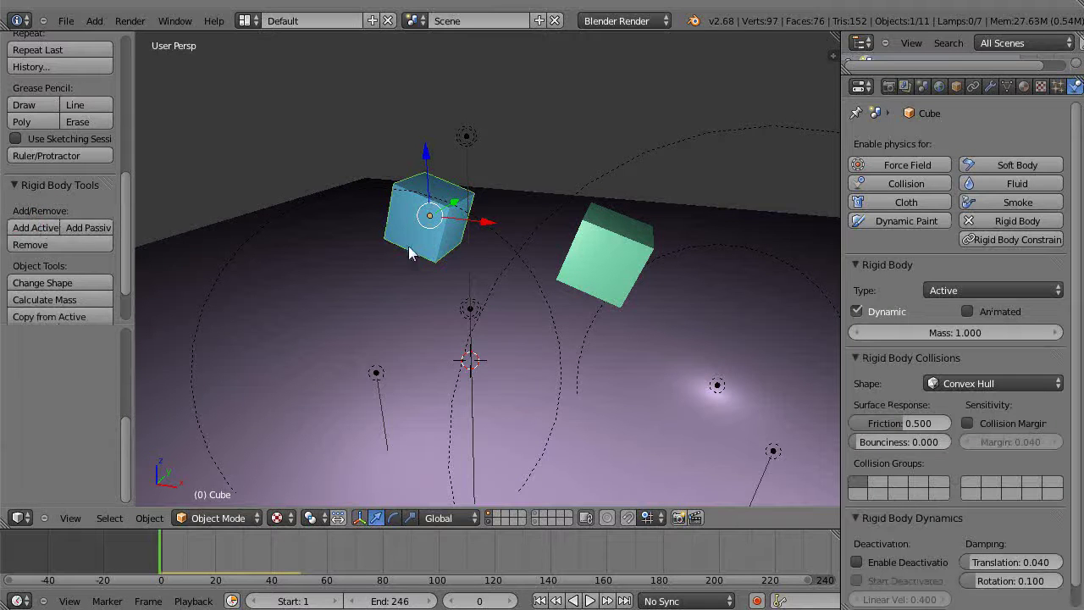
{"action": "right_click", "coordinate": [291, 282]}
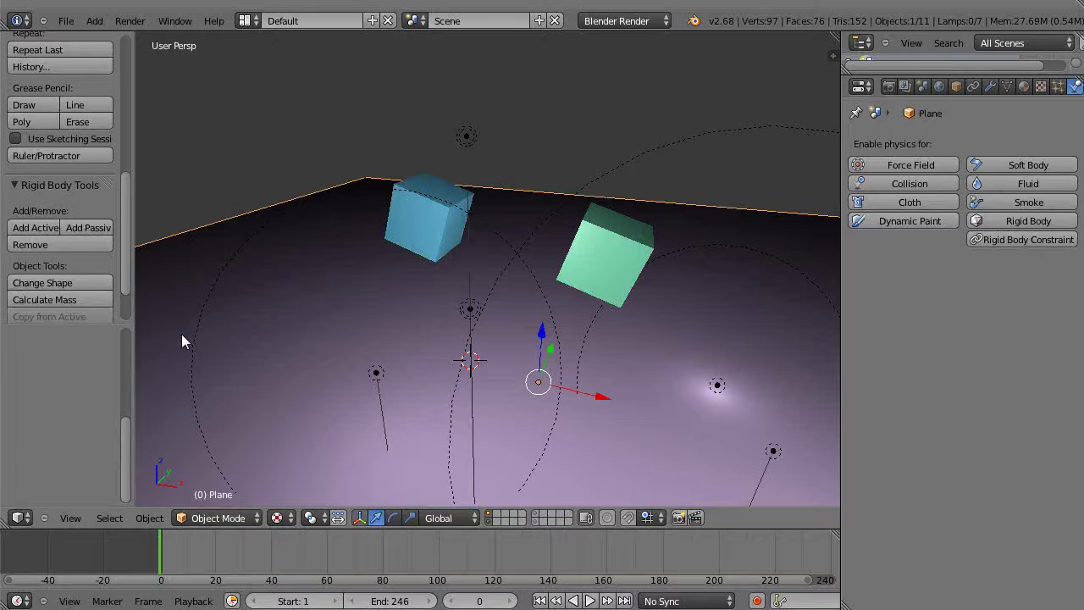
{"action": "left_click", "coordinate": [80, 228]}
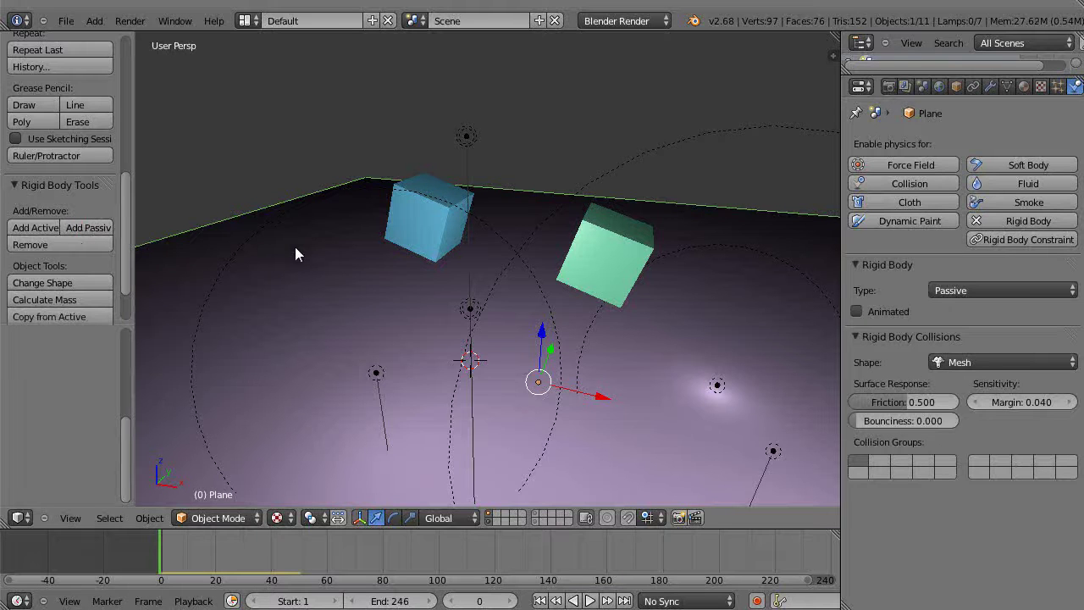
Step: Play the animation from the first frame to watch the blue cube fall onto the plane
{"action": "key", "text": "alt+a"}
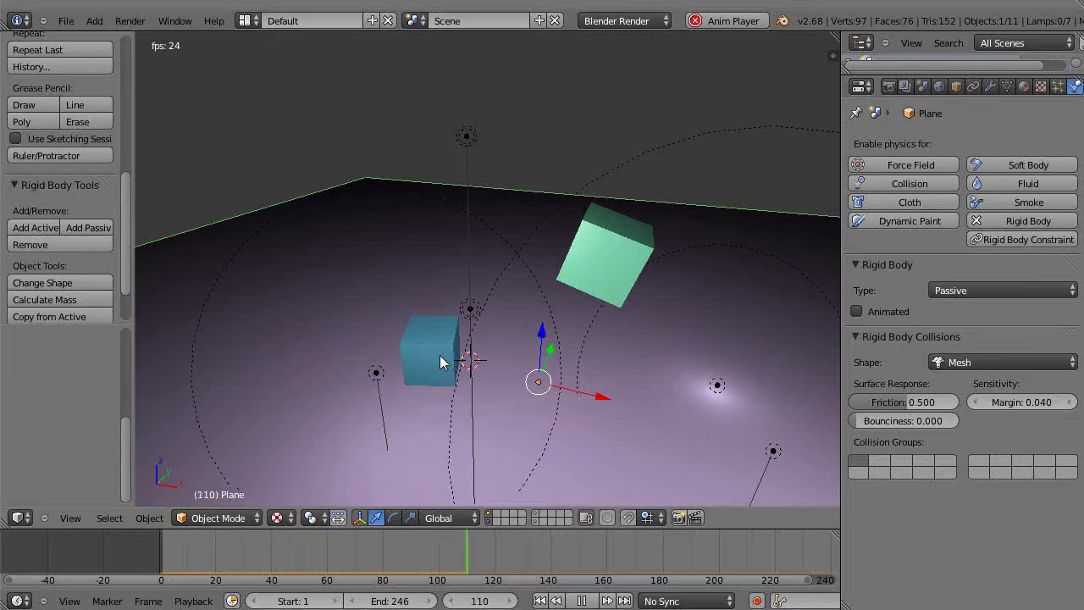
{"action": "key", "text": "Tab"}
{"action": "right_click", "coordinate": [436, 345]}
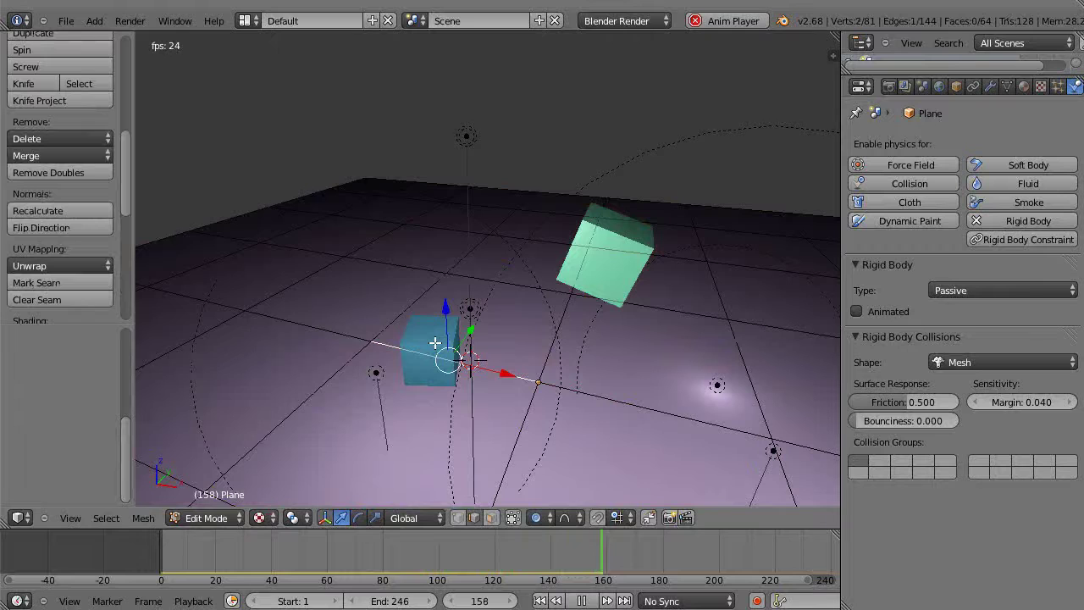
{"action": "left_click", "coordinate": [153, 545]}
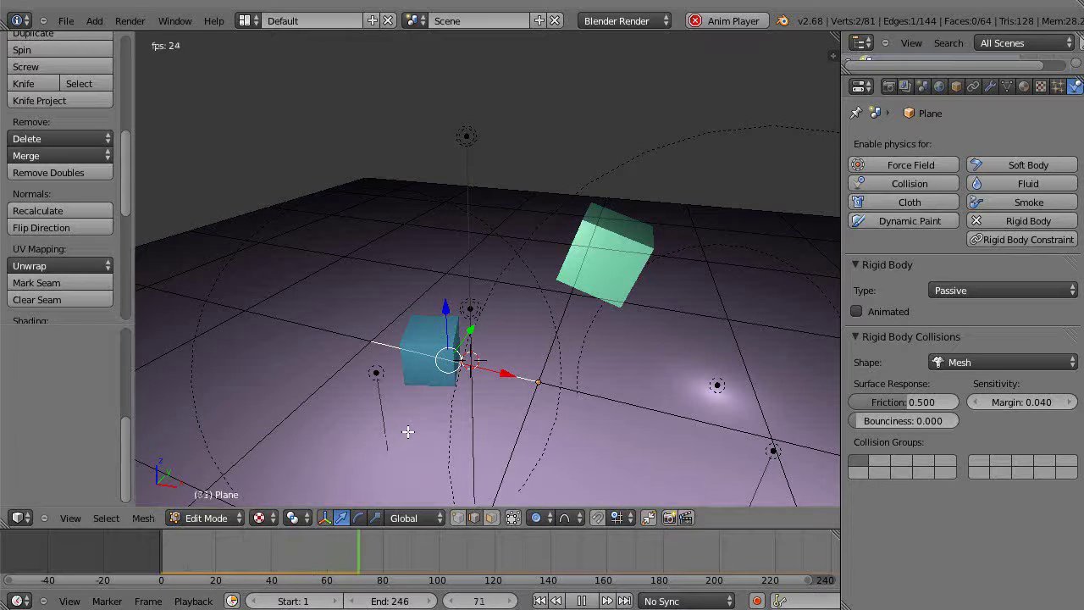
{"action": "key", "text": "Tab"}
Step: Move the plane along Z and orbit and zoom the view to inspect the landed cube
{"action": "key", "text": "g"}
{"action": "key", "text": "z"}
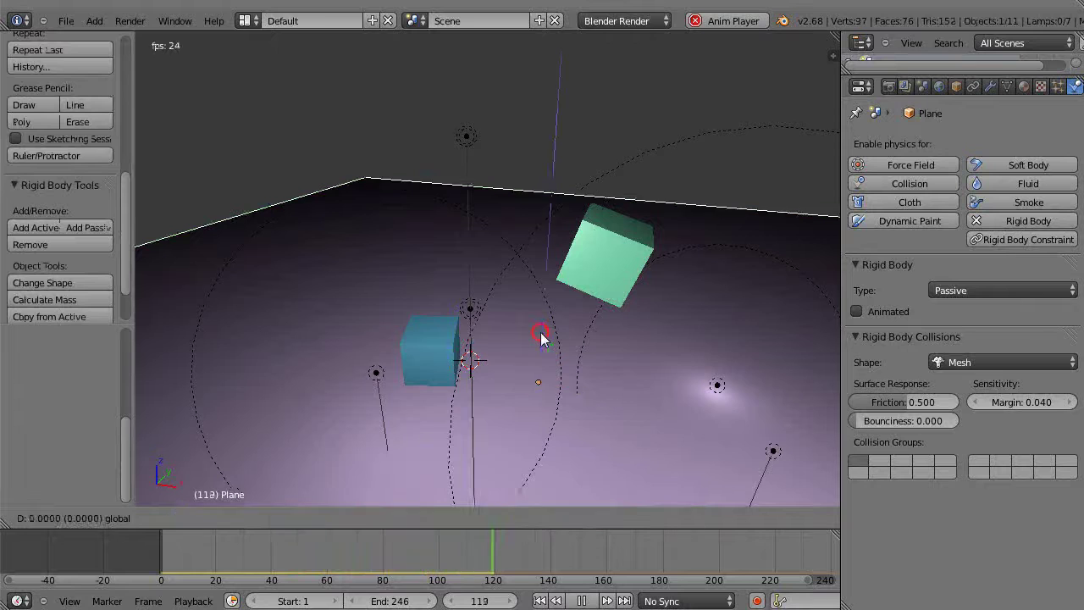
{"action": "left_click", "coordinate": [542, 331]}
{"action": "middle_click_drag", "start_coordinate": [539, 369], "coordinate": [530, 336]}
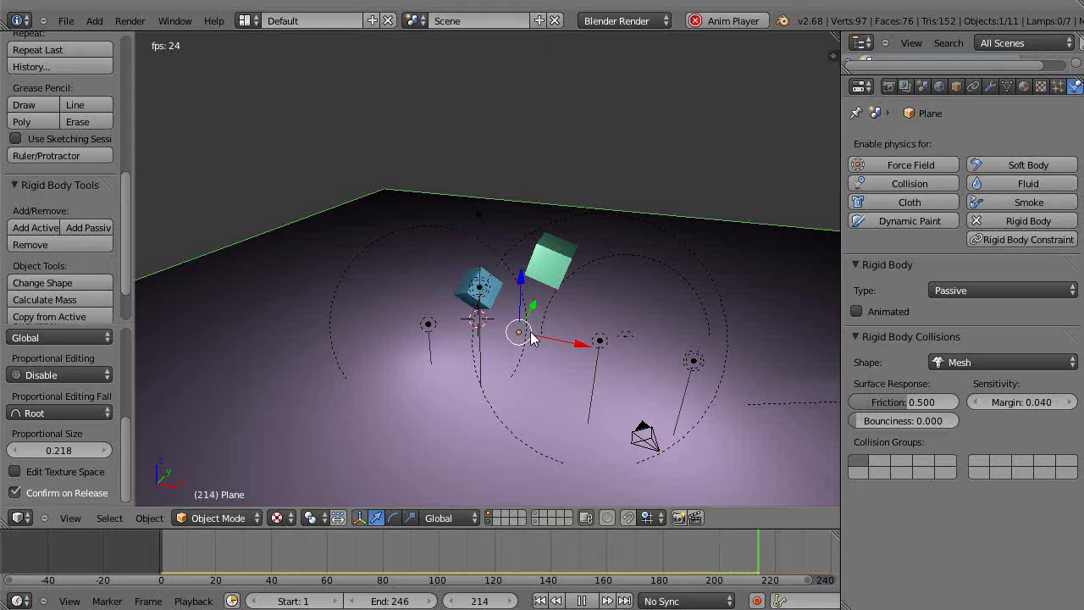
{"action": "scroll", "coordinate": [526, 319], "scroll_direction": "up", "scroll_amount": 2}
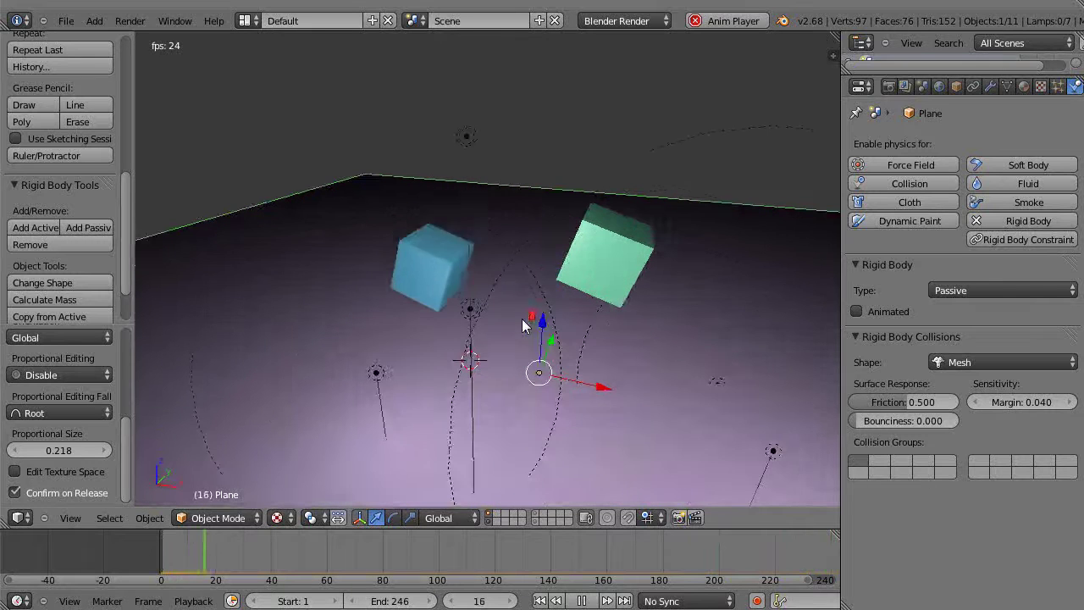
{"action": "key", "text": "Tab"}
{"action": "key", "text": "Tab"}
Step: Move the green cube to the right along X and raise it higher along Z
{"action": "right_click", "coordinate": [600, 255]}
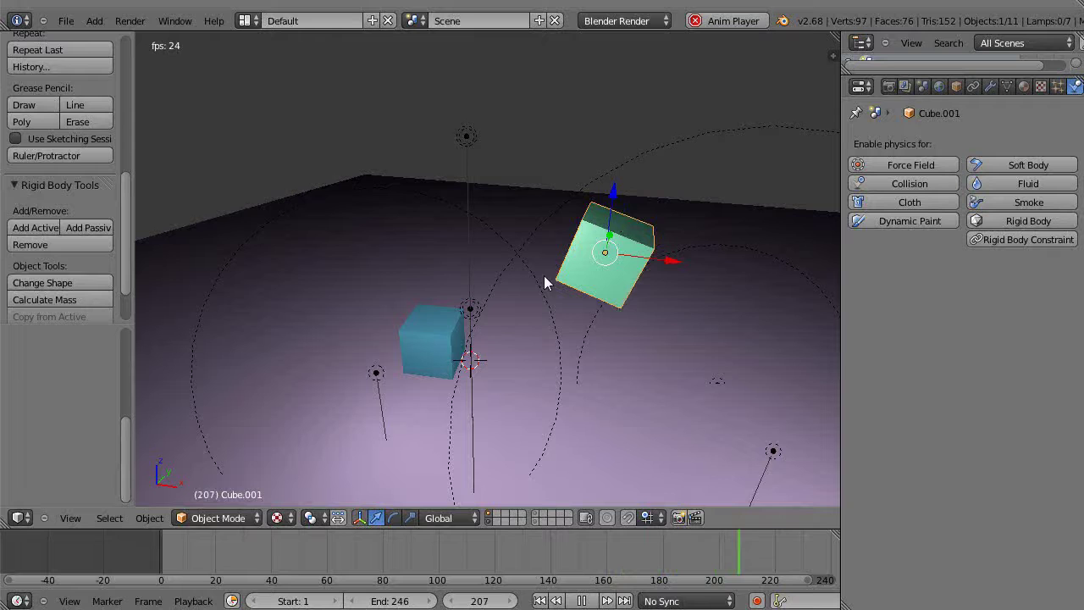
{"action": "key", "text": "Tab"}
{"action": "key", "text": "Tab"}
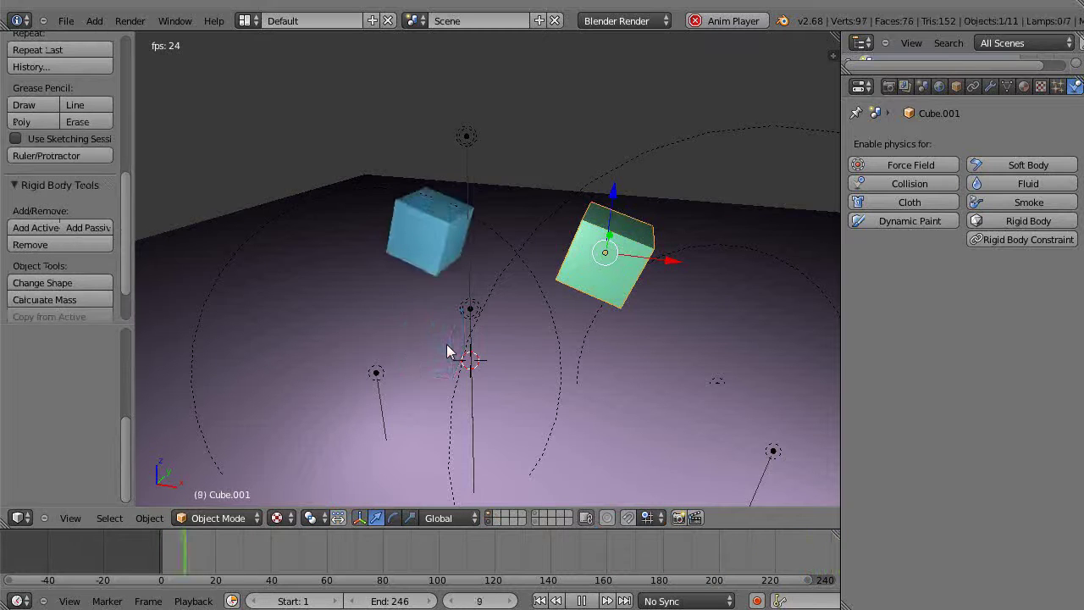
{"action": "key", "text": "Escape"}
{"action": "left_click_drag", "start_coordinate": [672, 259], "coordinate": [718, 267]}
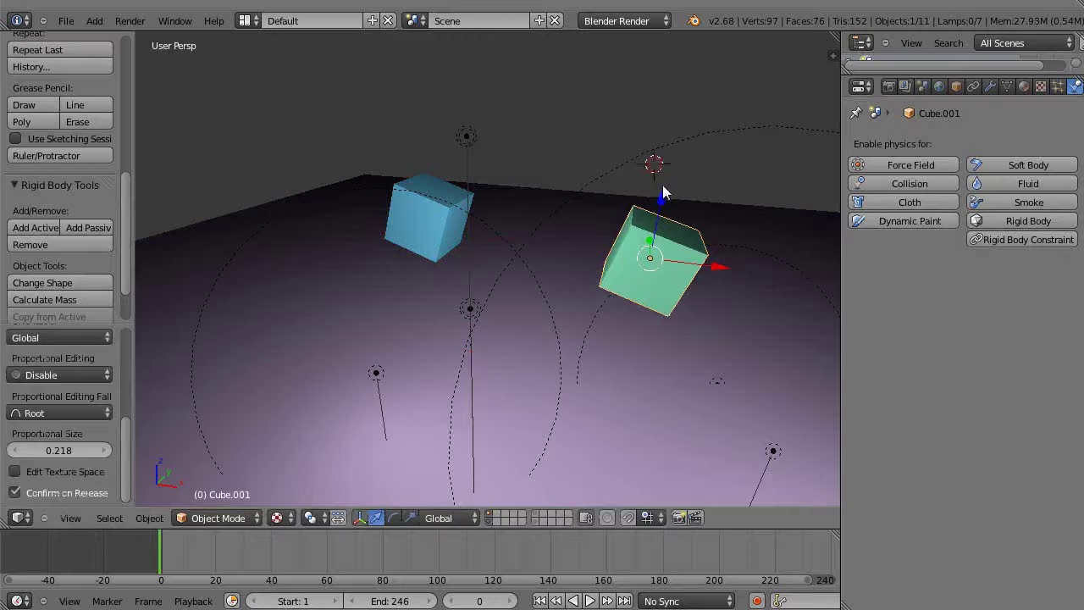
{"action": "left_click_drag", "start_coordinate": [661, 197], "coordinate": [667, 166]}
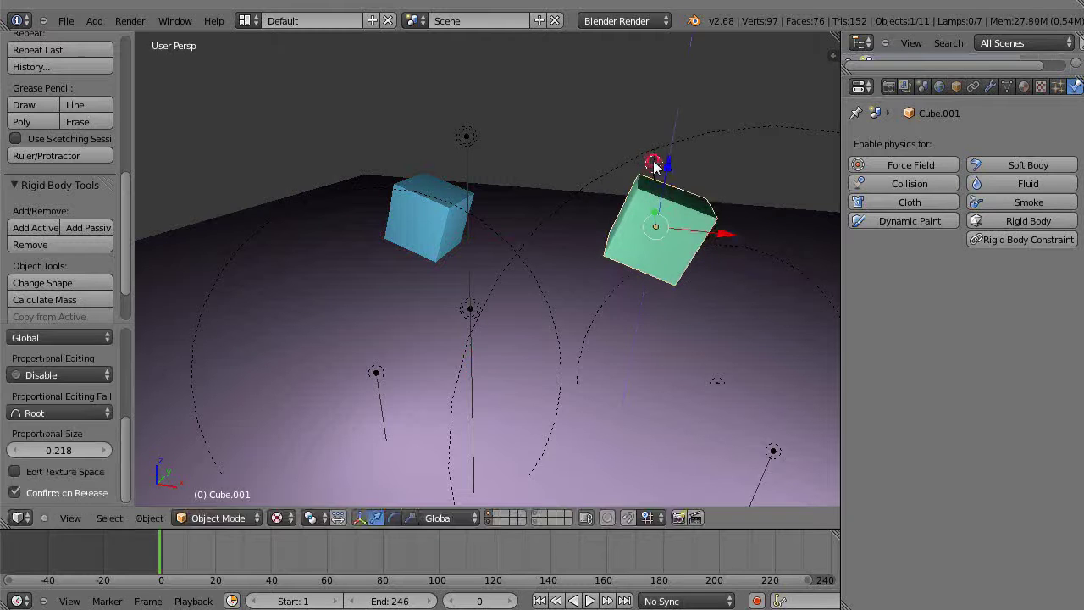
Step: Add Soft Body physics to the green cube and look over its settings
{"action": "left_click", "coordinate": [1028, 165]}
{"action": "scroll", "coordinate": [1012, 298], "scroll_direction": "down", "scroll_amount": 4}
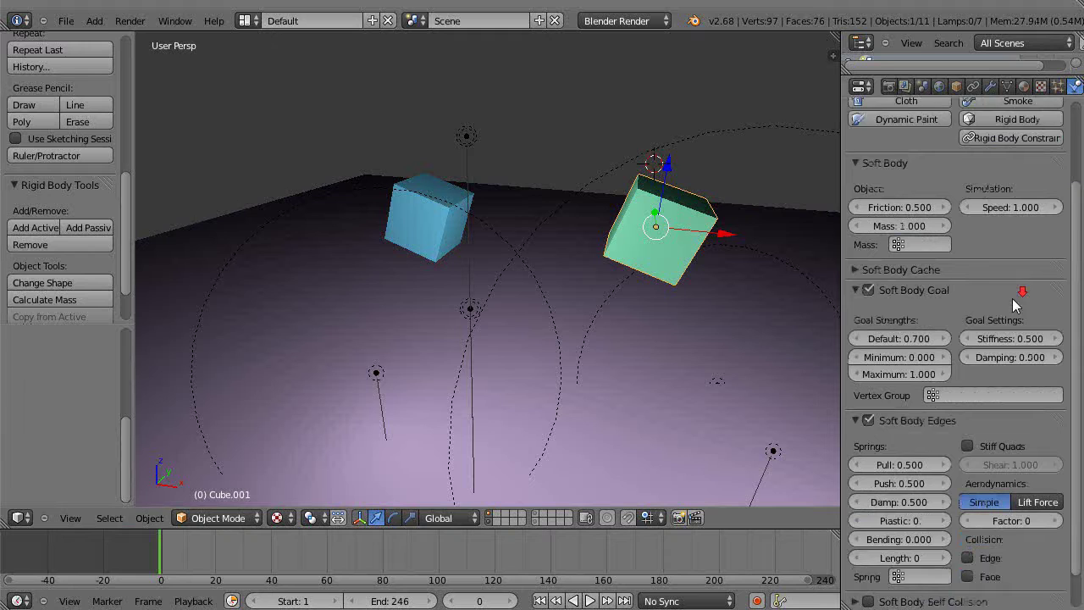
{"action": "scroll", "coordinate": [892, 266], "scroll_direction": "up", "scroll_amount": 4}
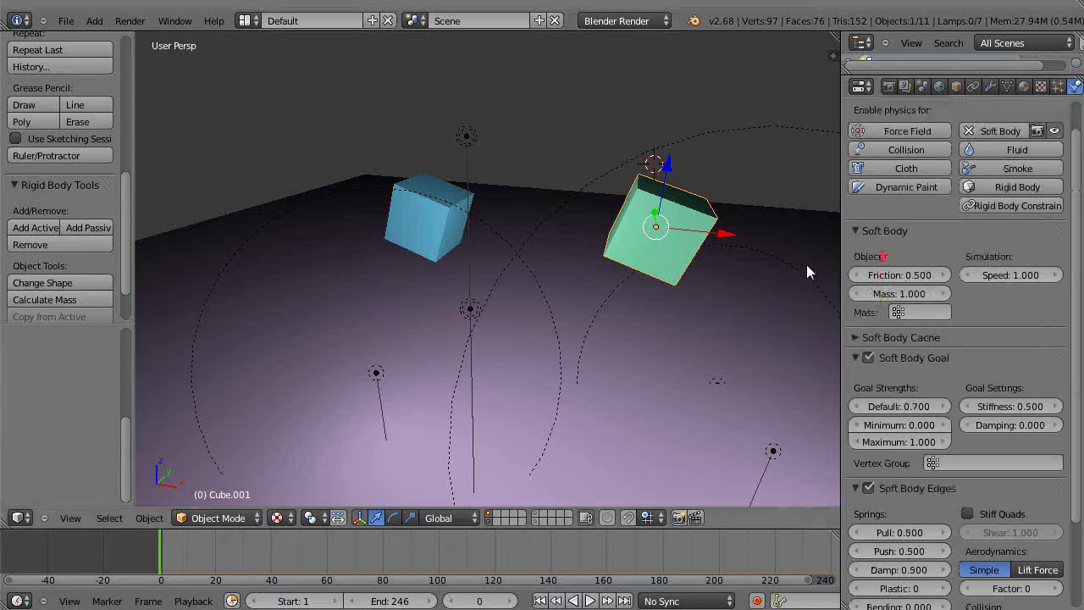
Step: Replay the animation from frame 0 to watch the blue cube fall again
{"action": "key", "text": "alt+a"}
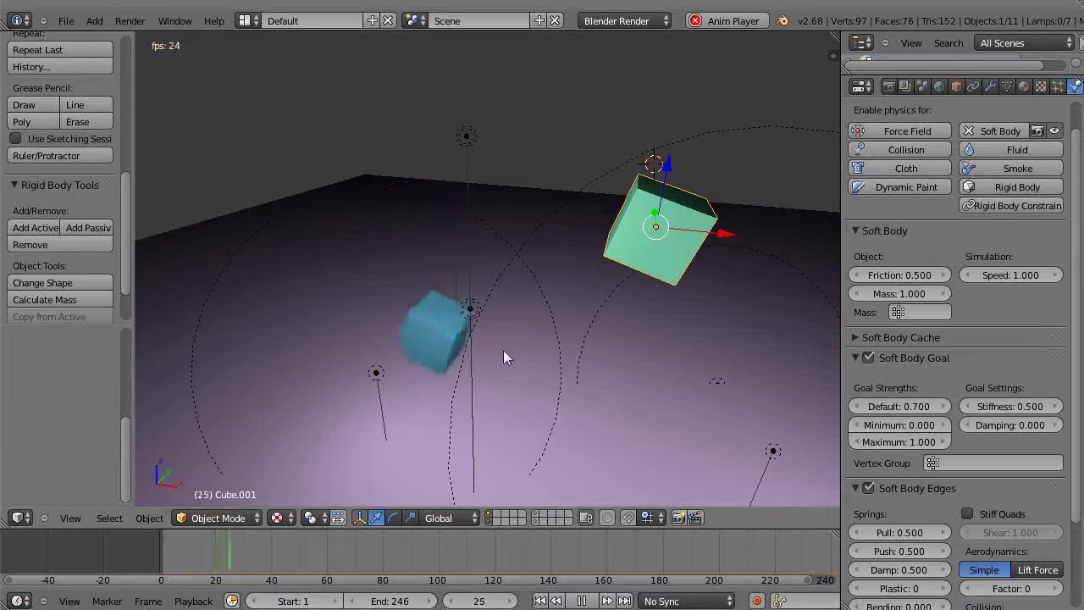
{"action": "left_click", "coordinate": [158, 551]}
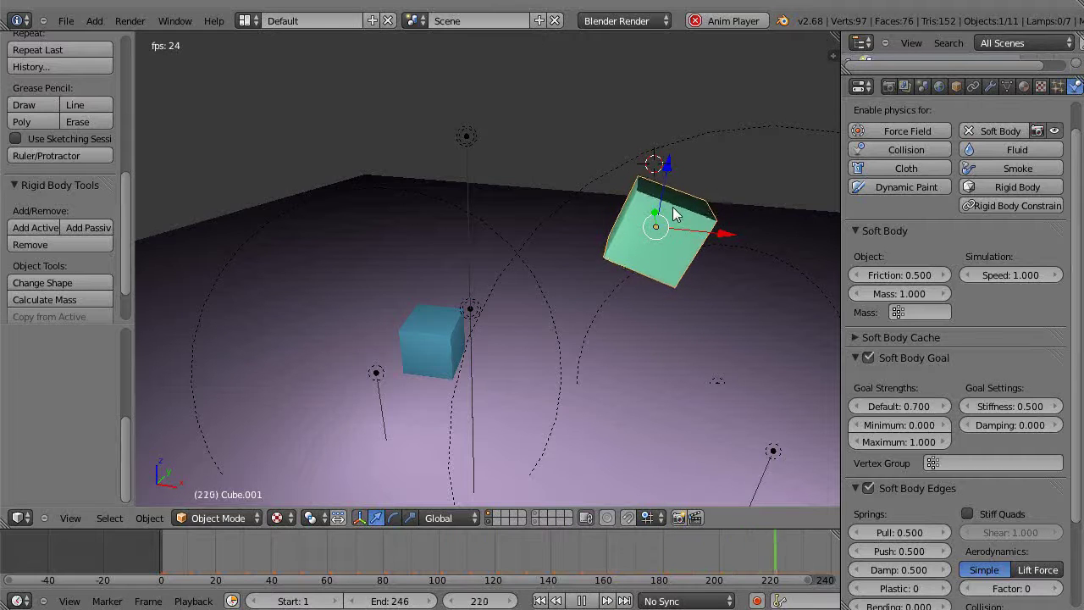
{"action": "key", "text": "Tab"}
{"action": "key", "text": "Tab"}
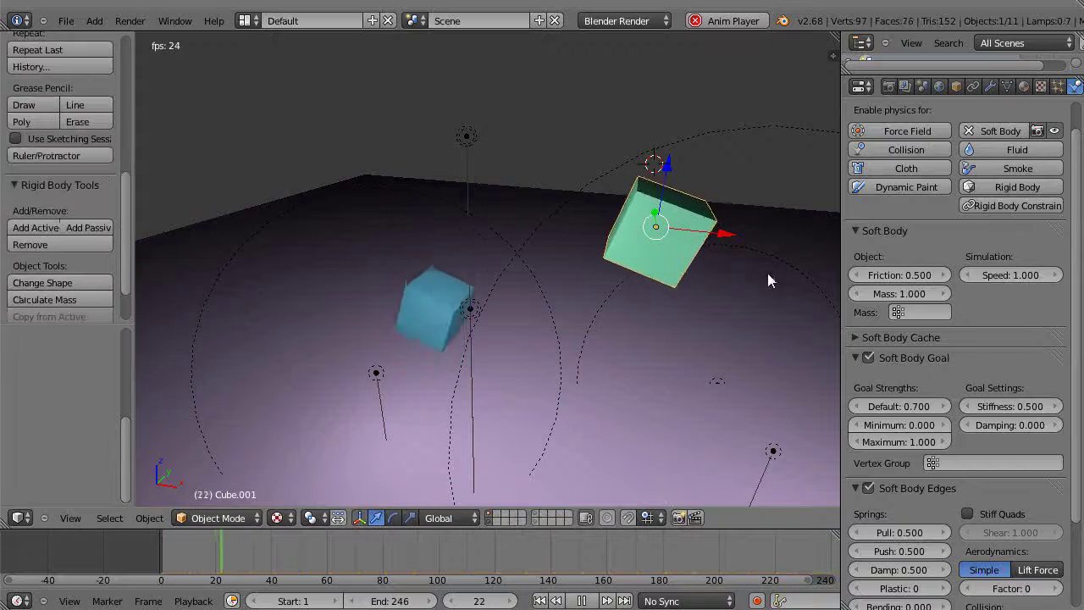
Step: Collapse Soft Body Edges, expand Soft Body Goal and set Default strength to 0.000
{"action": "scroll", "coordinate": [914, 375], "scroll_direction": "down", "scroll_amount": 3}
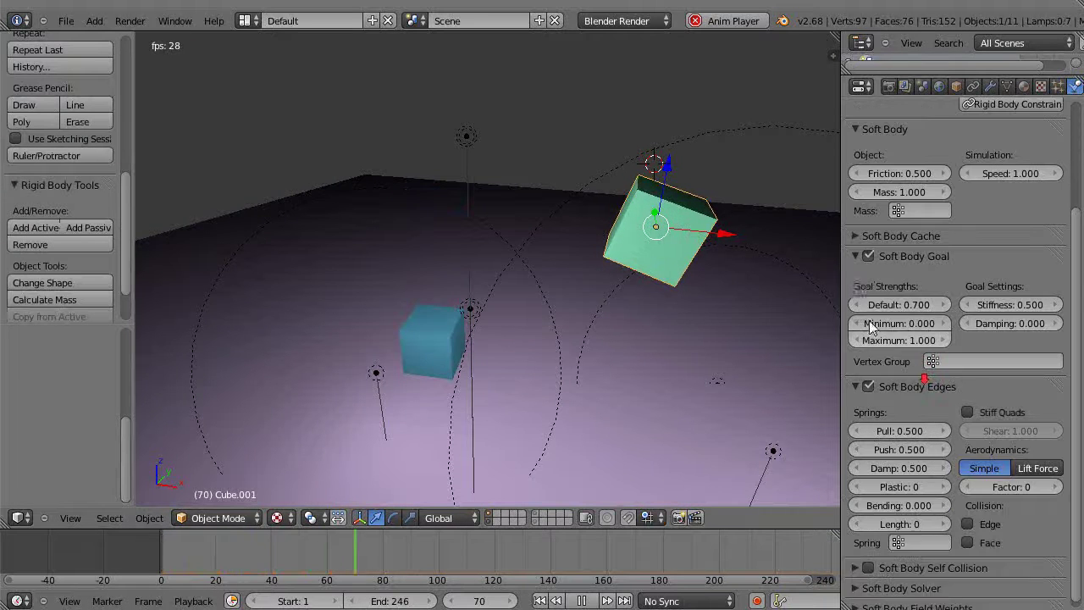
{"action": "left_click", "coordinate": [855, 251]}
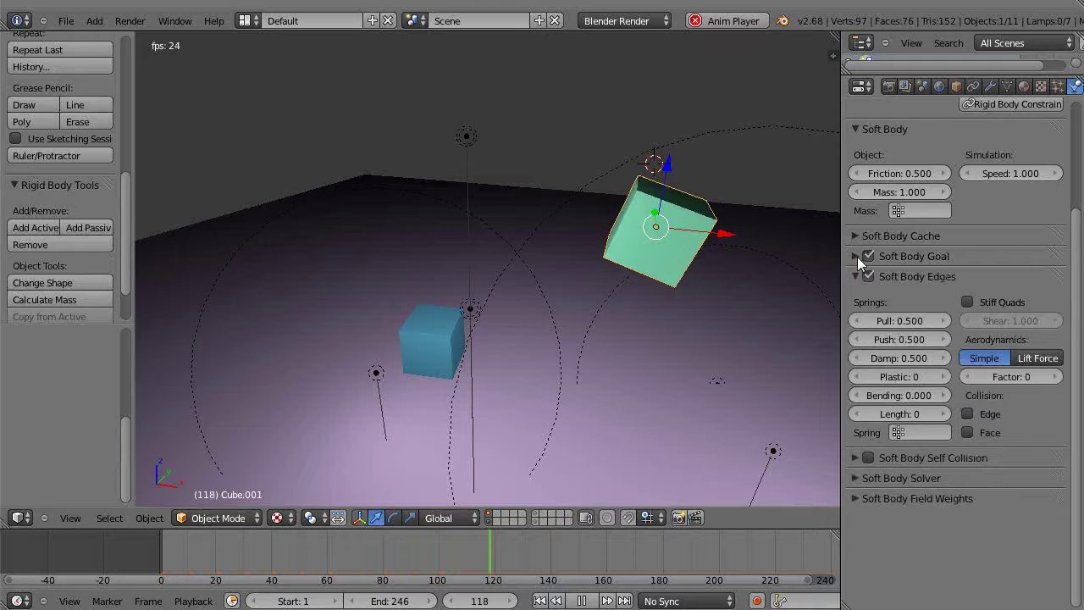
{"action": "left_click", "coordinate": [854, 274]}
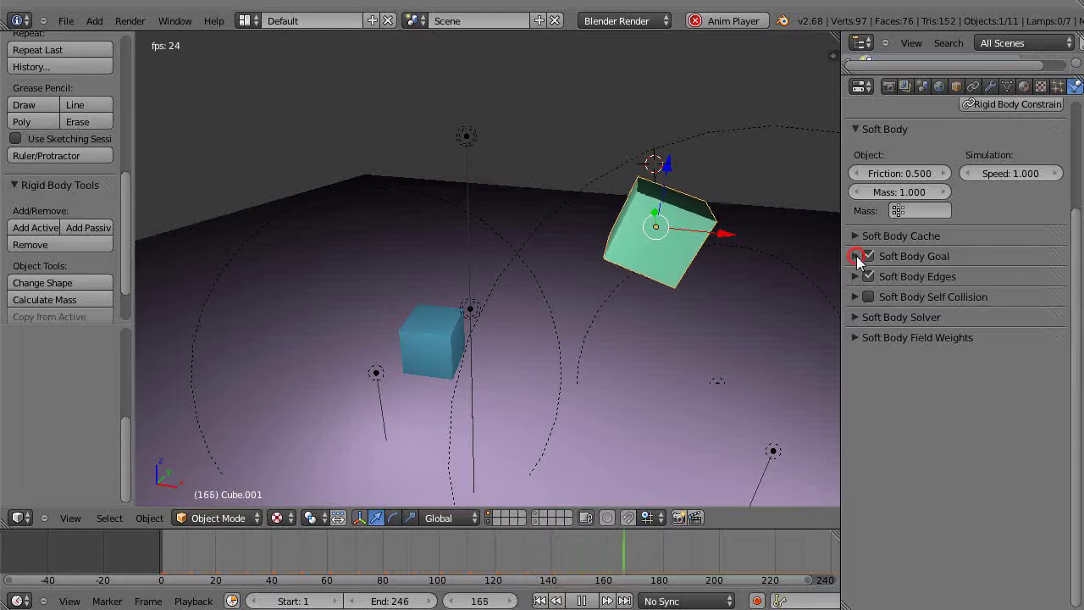
{"action": "left_click", "coordinate": [856, 256]}
{"action": "key", "text": "BackSpace"}
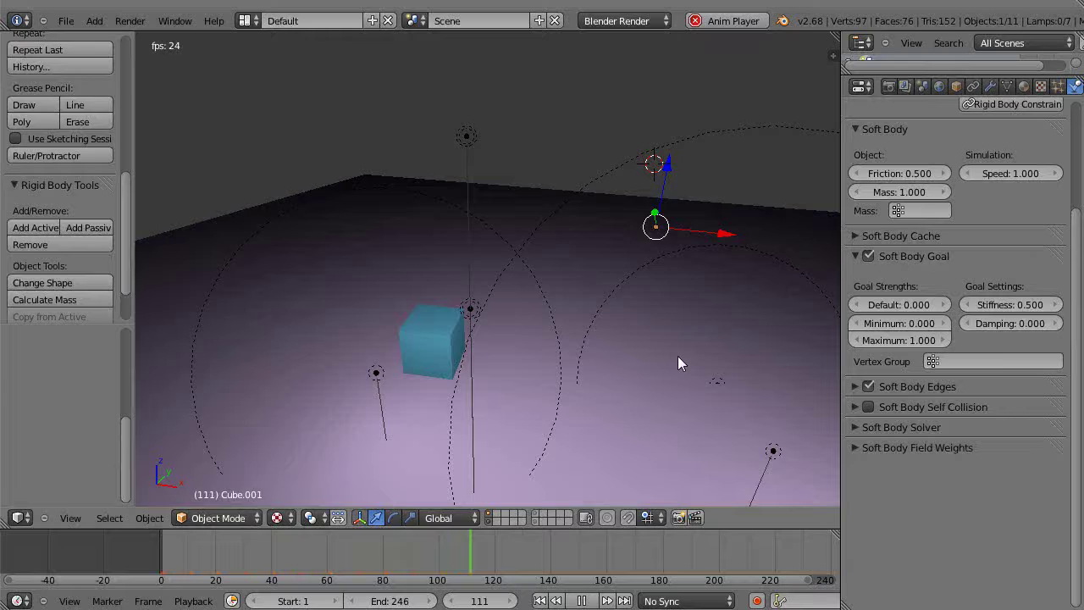
{"action": "key", "text": "Tab"}
{"action": "key", "text": "Escape"}
{"action": "key", "text": "Tab"}
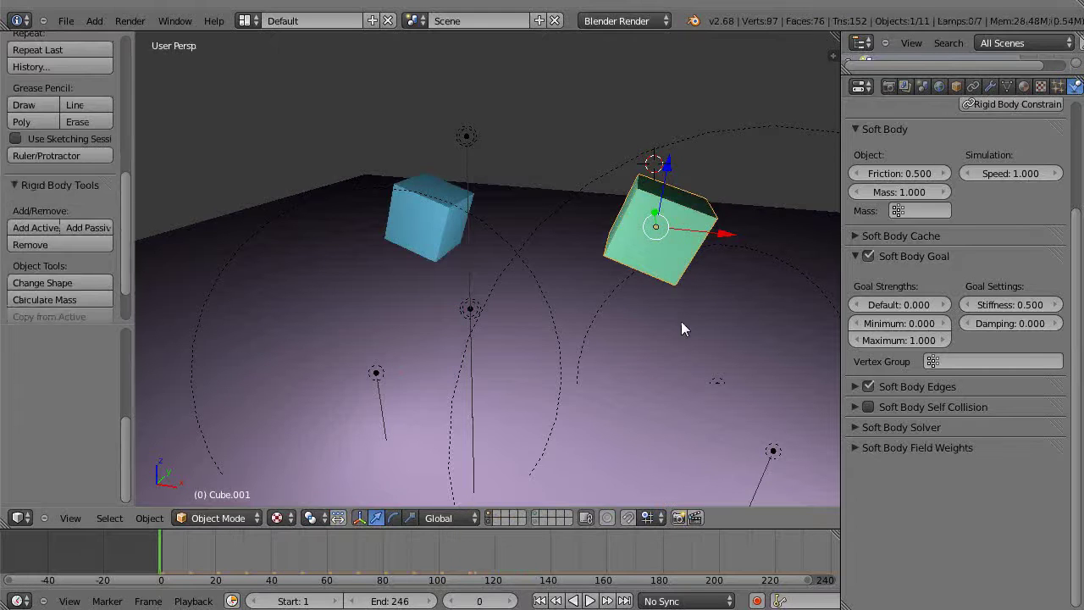
Step: Select the ground plane and enable Collision in its Physics settings
{"action": "right_click", "coordinate": [644, 360]}
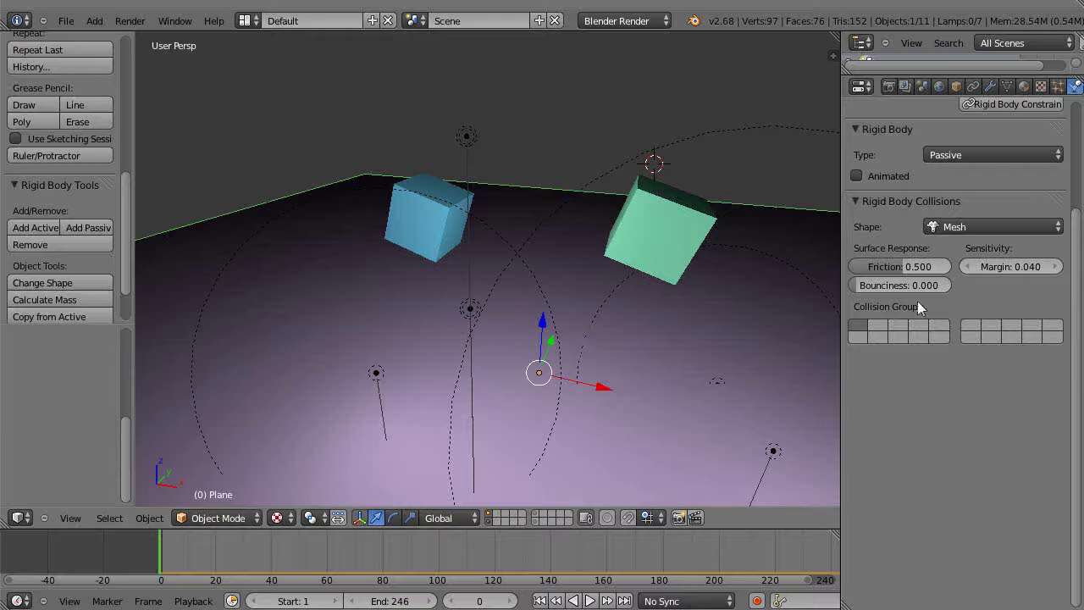
{"action": "scroll", "coordinate": [990, 292], "scroll_direction": "up", "scroll_amount": 4}
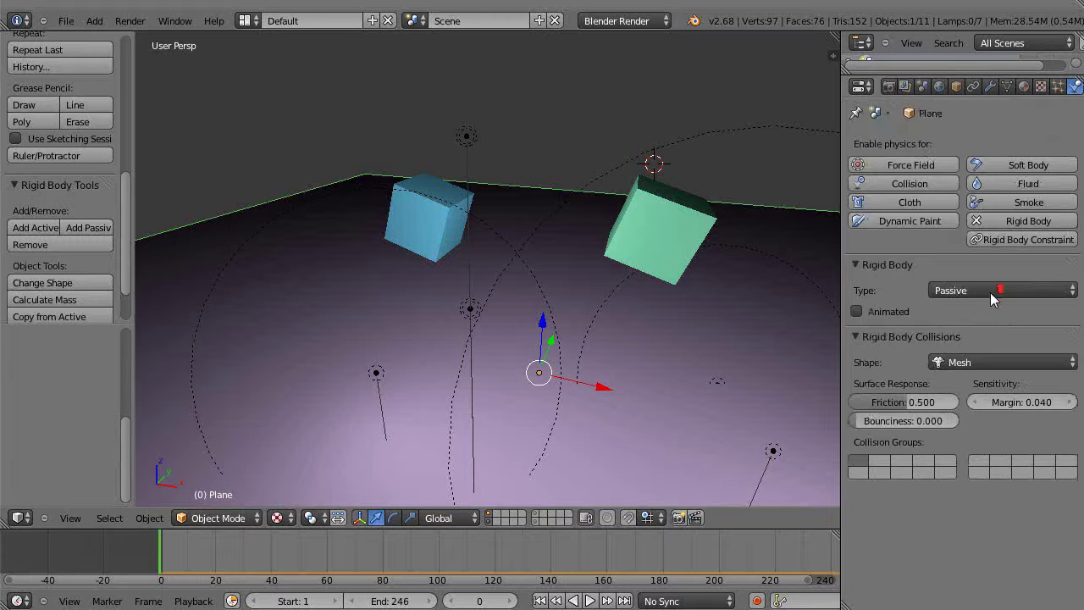
{"action": "left_click", "coordinate": [900, 188]}
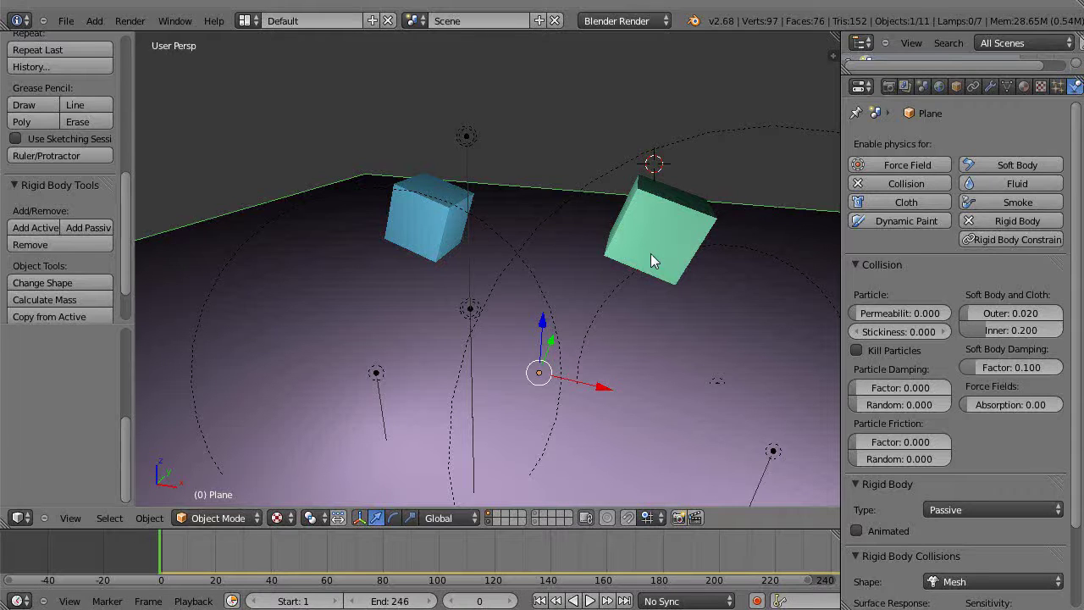
Step: Play the simulation from the start and tilt the view to watch the green cube flatten
{"action": "key", "text": "alt+a"}
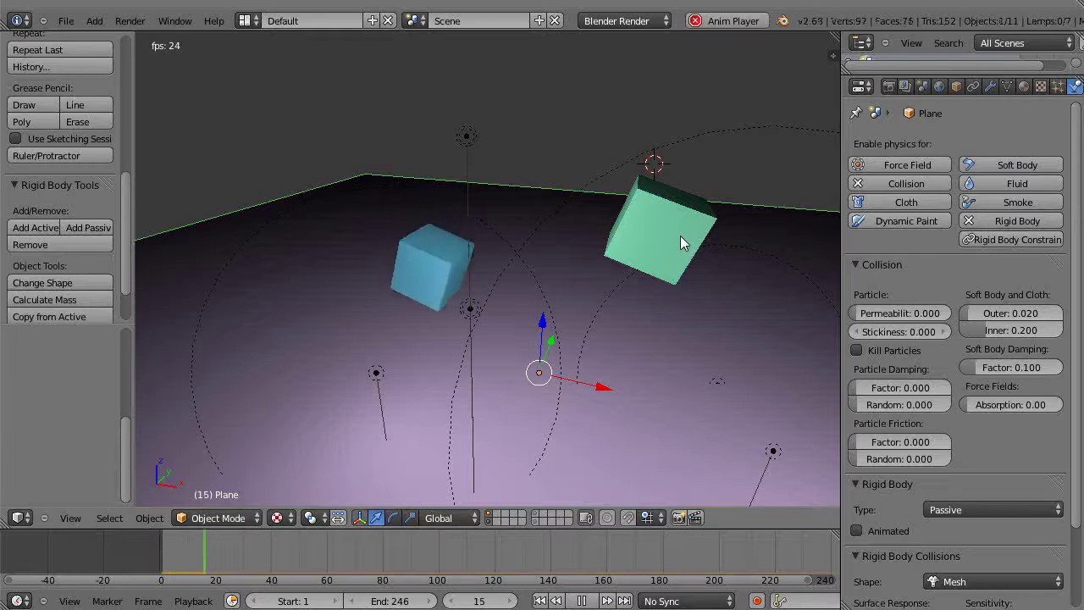
{"action": "left_click", "coordinate": [158, 539]}
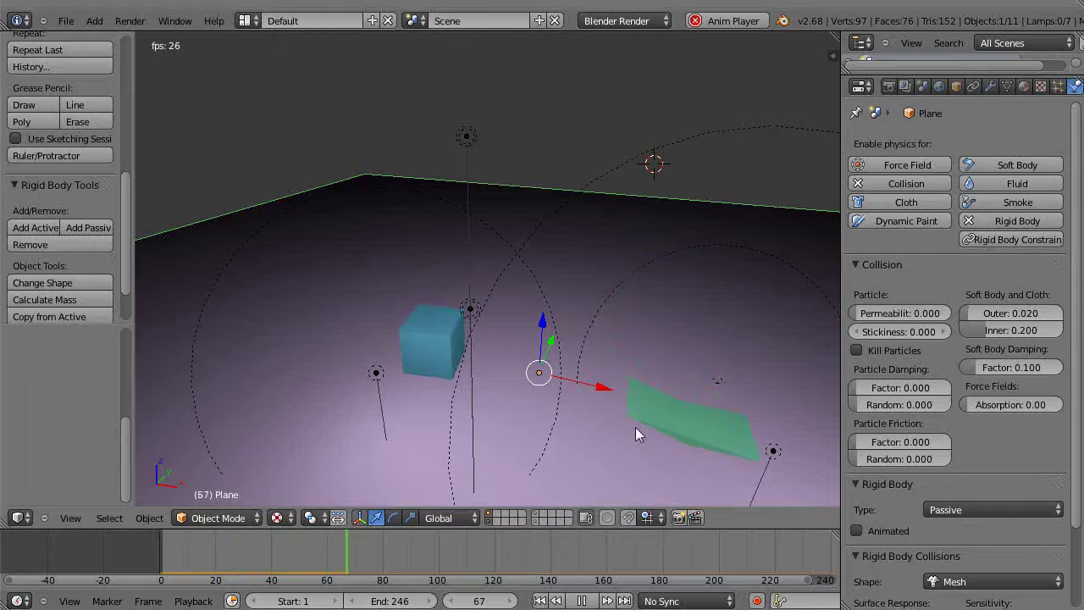
{"action": "middle_click_drag", "start_coordinate": [619, 405], "coordinate": [457, 381]}
Step: Hide the tool shelf and lower the animation End frame to 99
{"action": "key", "text": "t"}
{"action": "left_click_drag", "start_coordinate": [428, 601], "coordinate": [358, 602]}
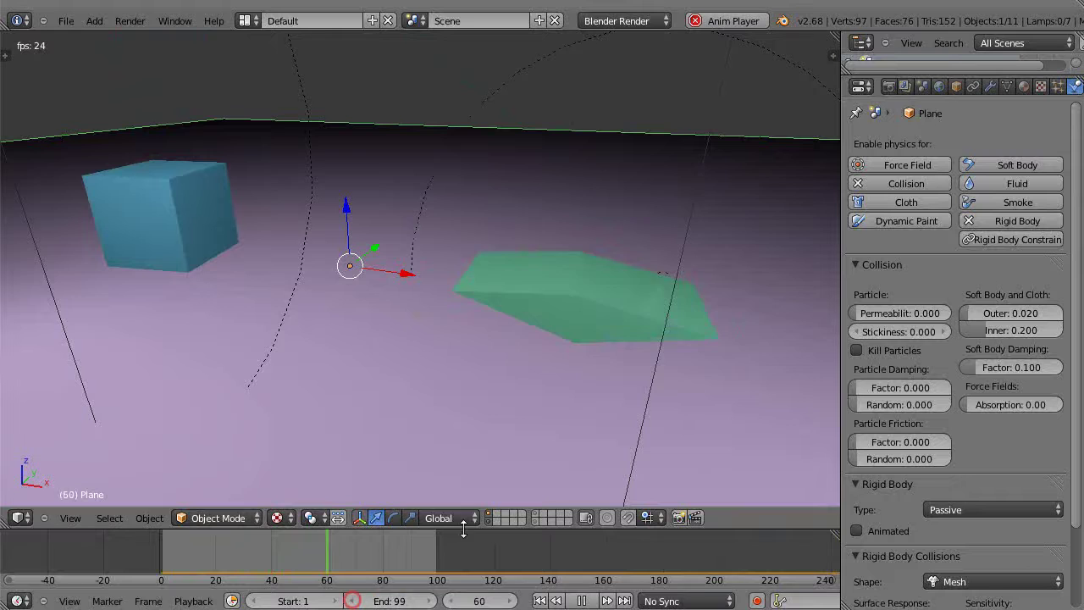
{"action": "middle_click_drag", "start_coordinate": [600, 405], "coordinate": [576, 380]}
Step: Toggle Edit Mode on the plane, then select the green soft-body cube Cube.001
{"action": "key", "text": "Tab"}
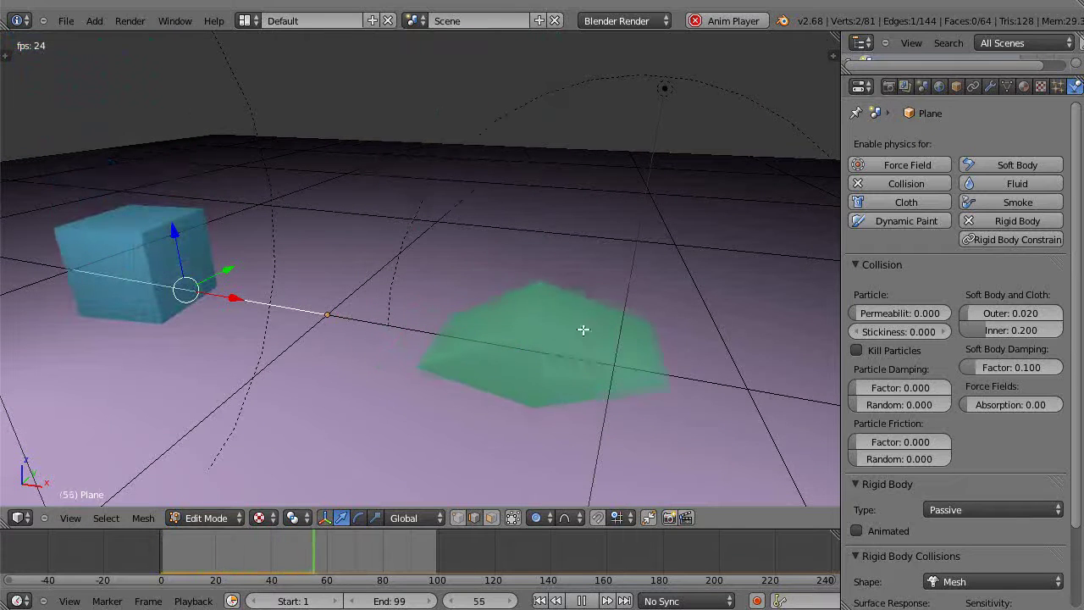
{"action": "key", "text": "Tab"}
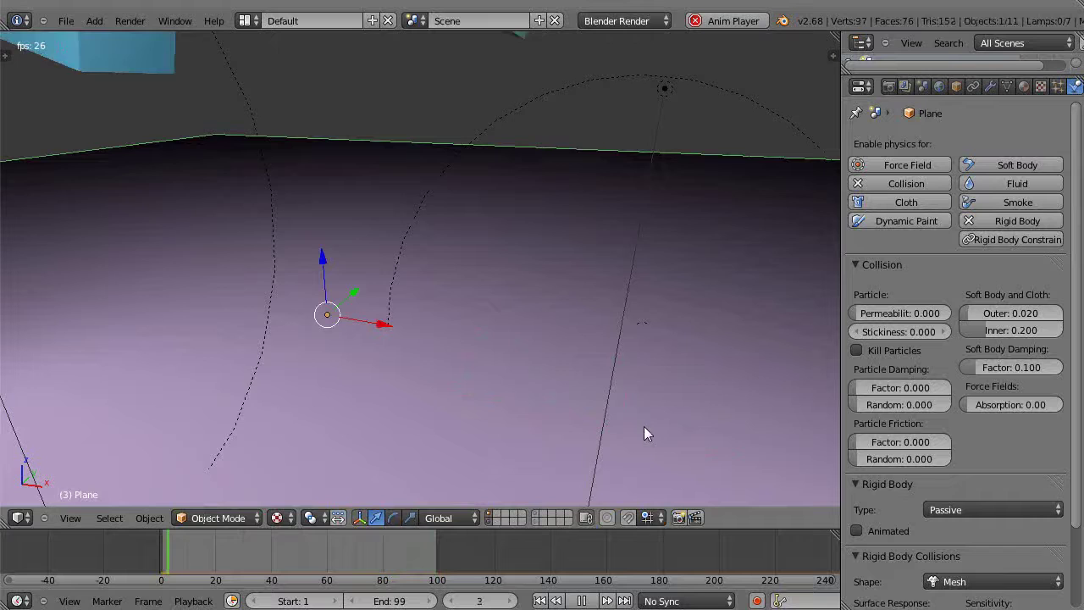
{"action": "key", "text": "Tab"}
{"action": "key", "text": "Tab"}
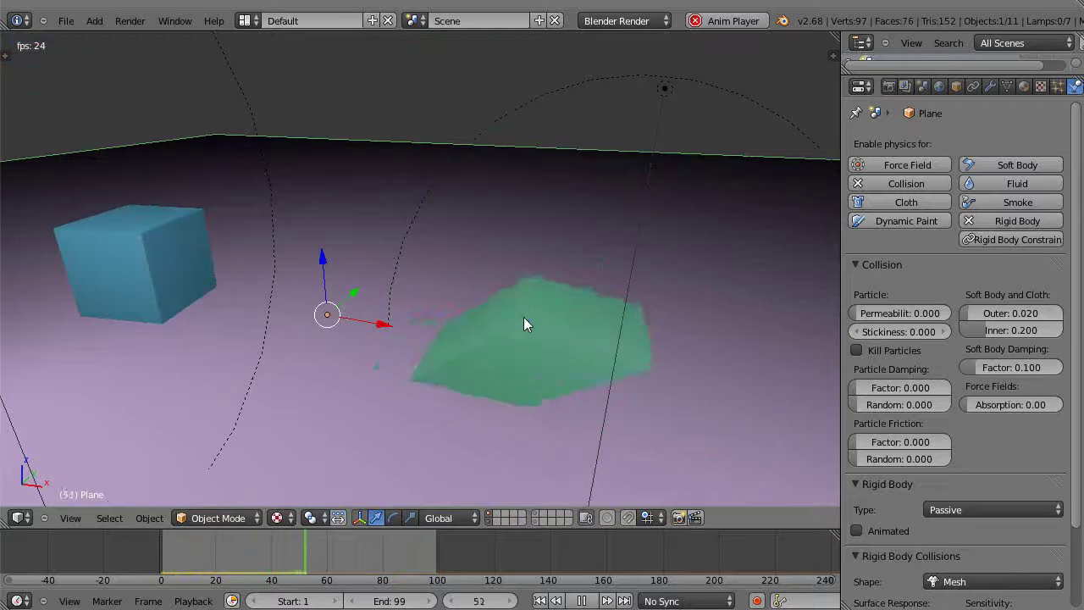
{"action": "right_click", "coordinate": [526, 318]}
Step: Rewind to frame 0 and expand the Soft Body Edges panel
{"action": "key", "text": "Escape"}
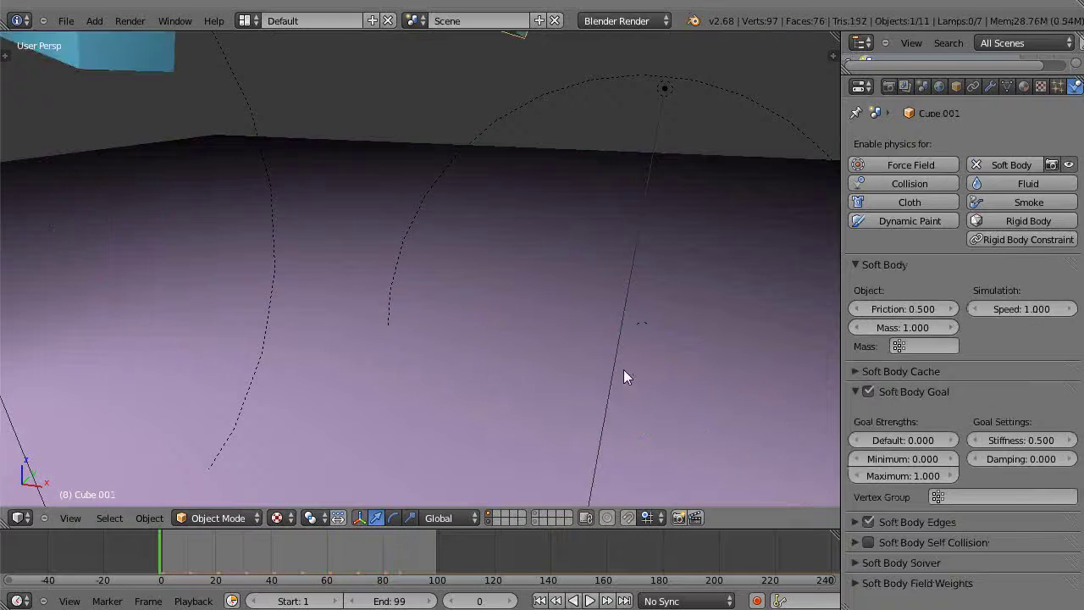
{"action": "scroll", "coordinate": [550, 354], "scroll_direction": "down", "scroll_amount": 5}
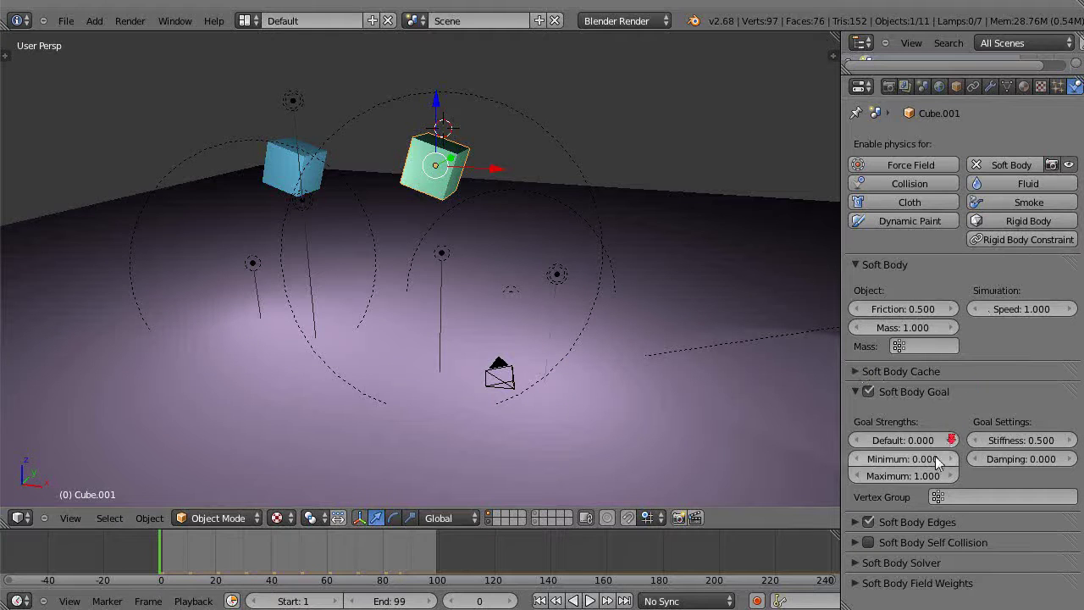
{"action": "left_click", "coordinate": [855, 522]}
{"action": "scroll", "coordinate": [857, 525], "scroll_direction": "down", "scroll_amount": 4}
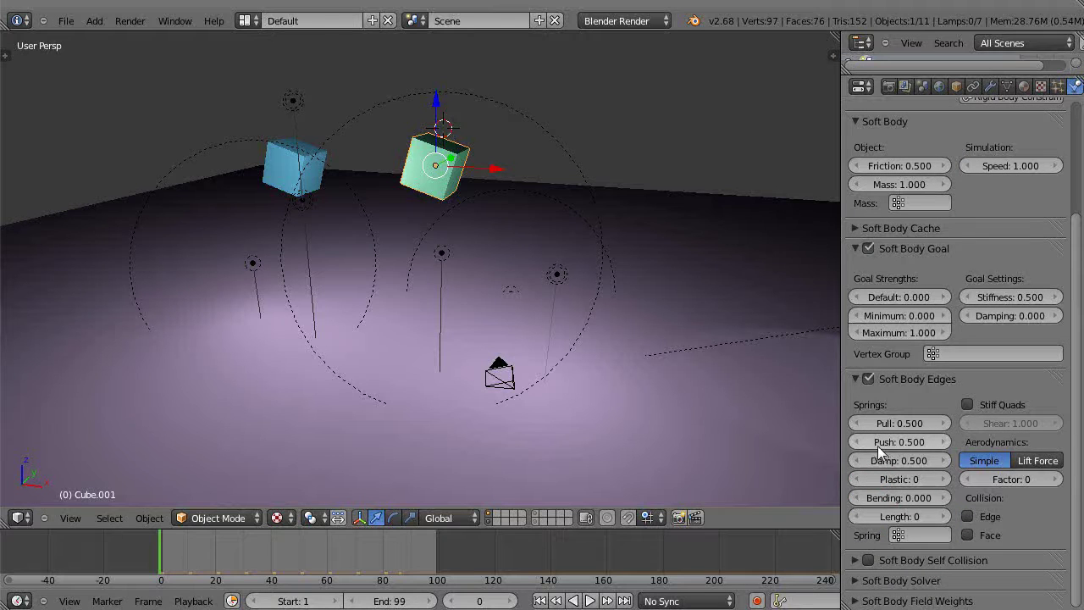
Step: Set edge Push to 0.999 and turn on Stiff Quads with Shear 1.000
{"action": "left_click", "coordinate": [875, 443]}
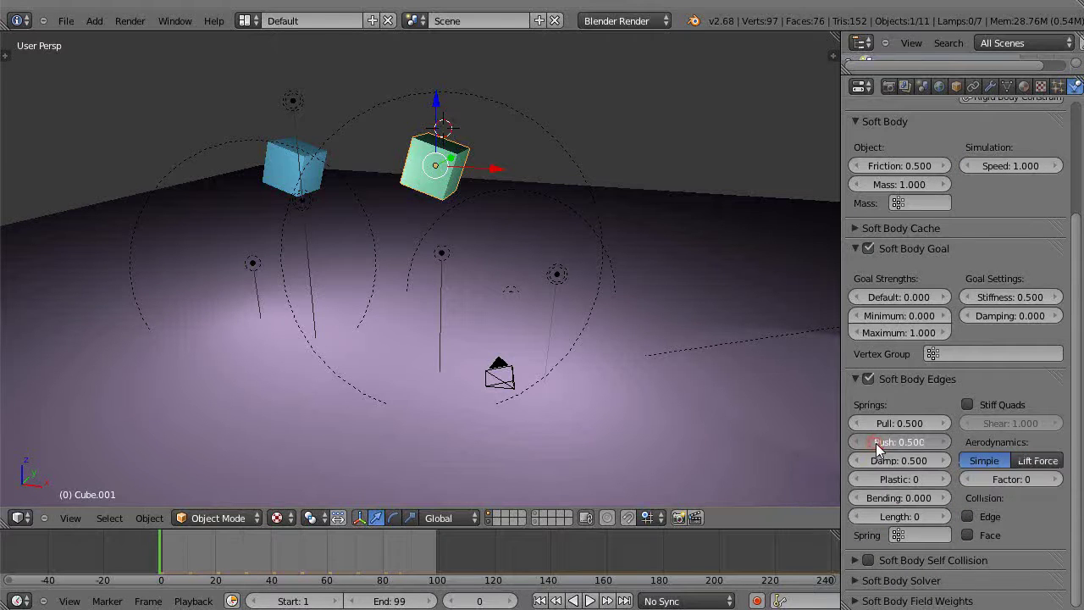
{"action": "left_click_drag", "start_coordinate": [889, 443], "coordinate": [974, 444]}
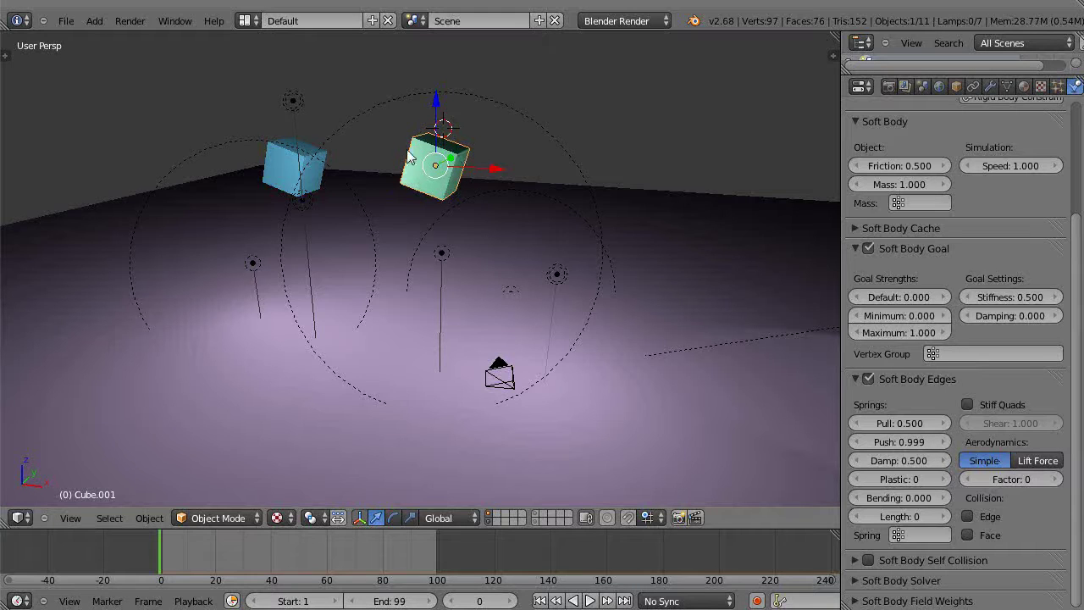
{"action": "left_click_drag", "start_coordinate": [874, 442], "coordinate": [938, 441]}
{"action": "left_click", "coordinate": [966, 404]}
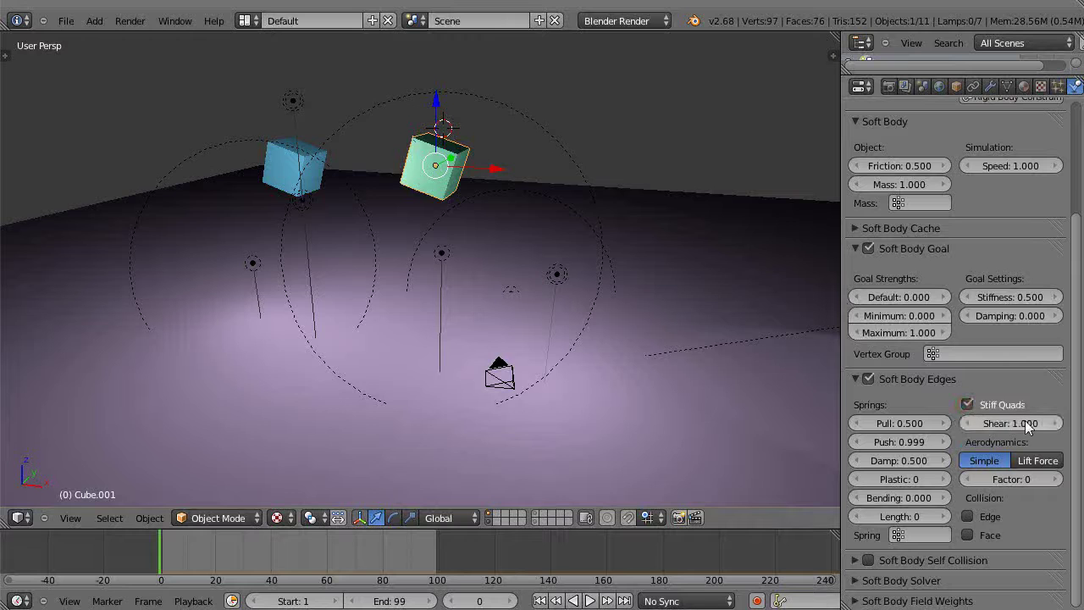
{"action": "middle_click_drag", "start_coordinate": [681, 380], "coordinate": [834, 457]}
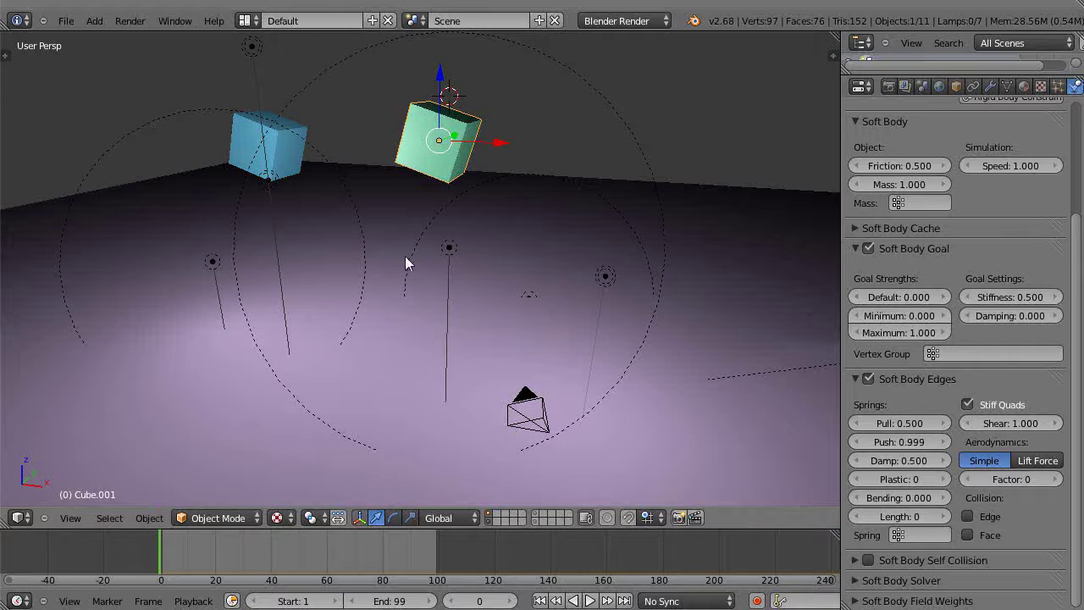
Step: Replay the simulation from frame 0 and pan to watch the cubes fall
{"action": "key", "text": "alt+a"}
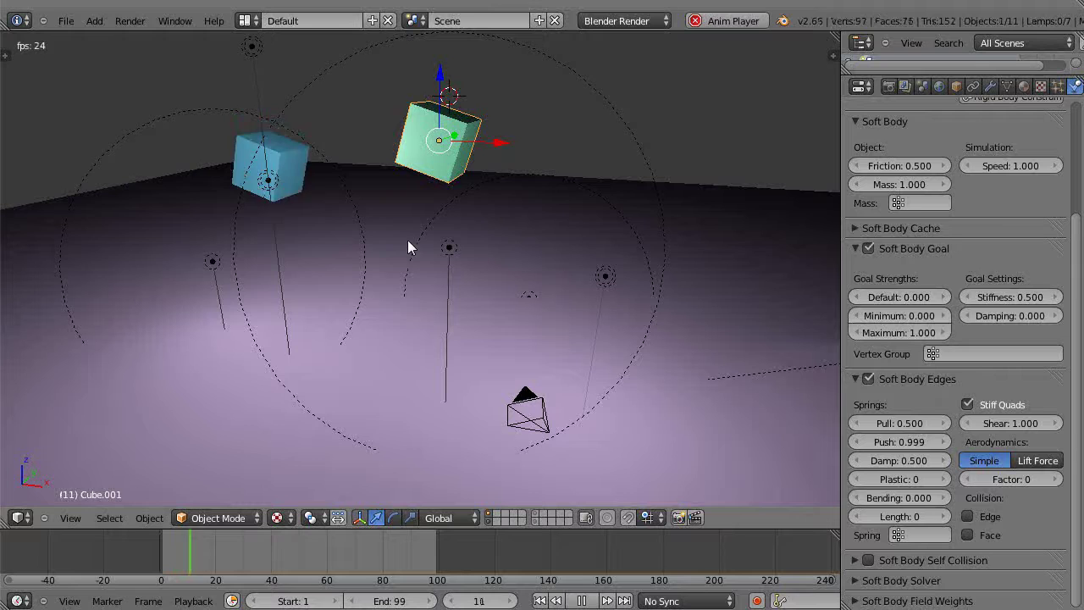
{"action": "left_click", "coordinate": [160, 546]}
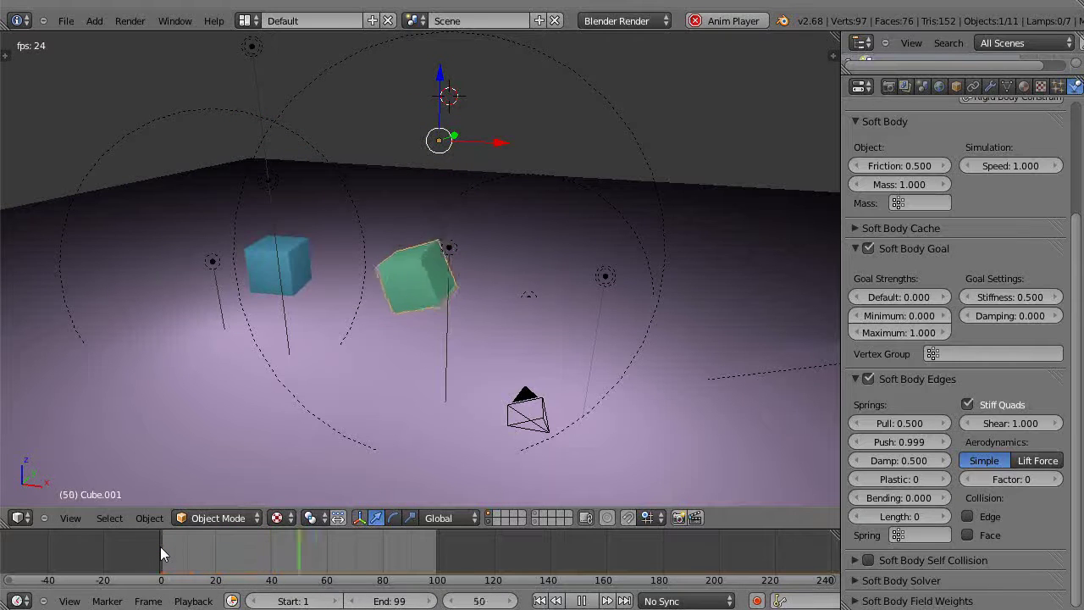
{"action": "scroll", "coordinate": [217, 448], "scroll_direction": "up", "scroll_amount": 3}
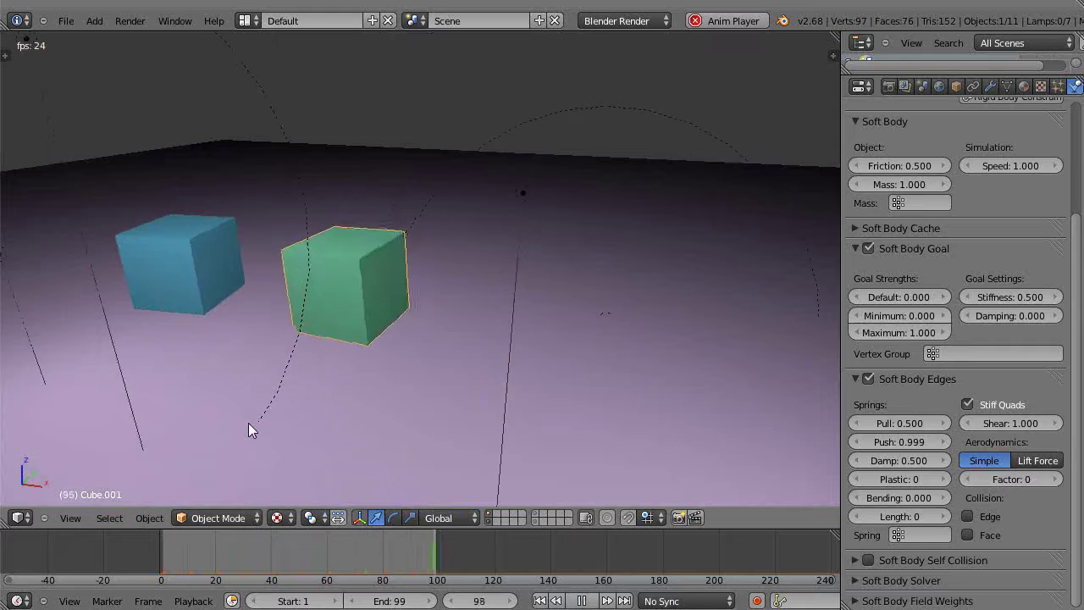
{"action": "middle_click_drag", "start_coordinate": [261, 420], "coordinate": [284, 389], "text": "shift"}
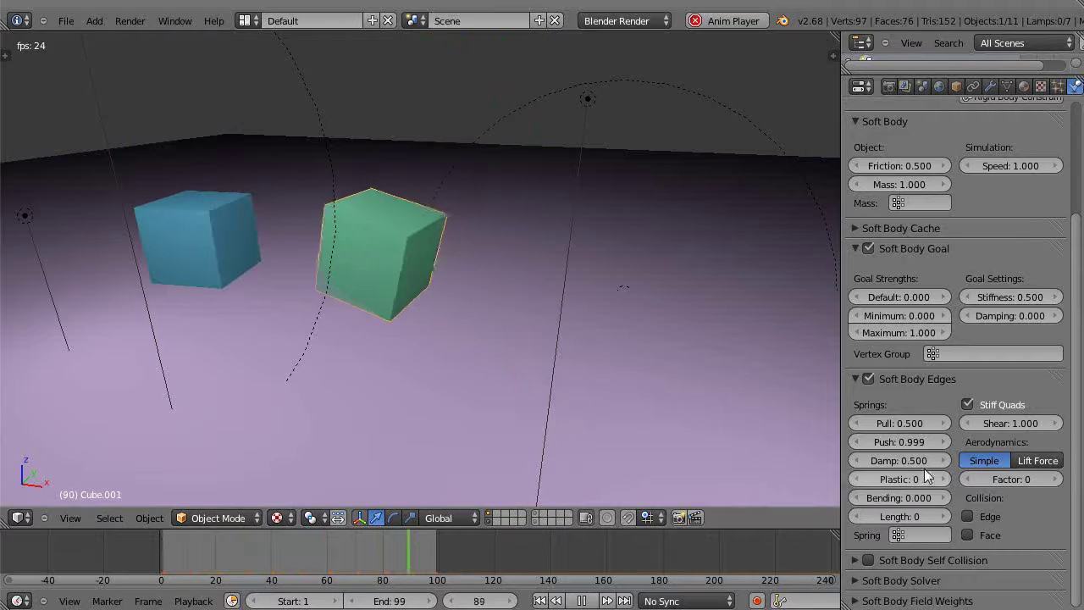
Step: Lower Push to 0.799, try 0.899, then settle back on 0.799
{"action": "left_click", "coordinate": [861, 443]}
{"action": "left_click", "coordinate": [861, 443]}
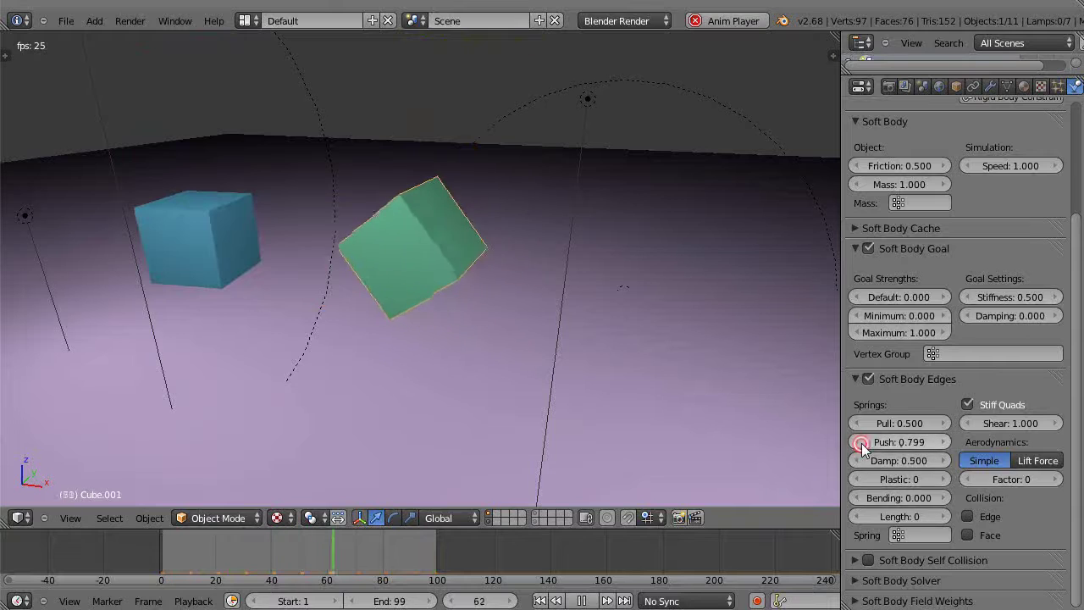
{"action": "left_click", "coordinate": [943, 441]}
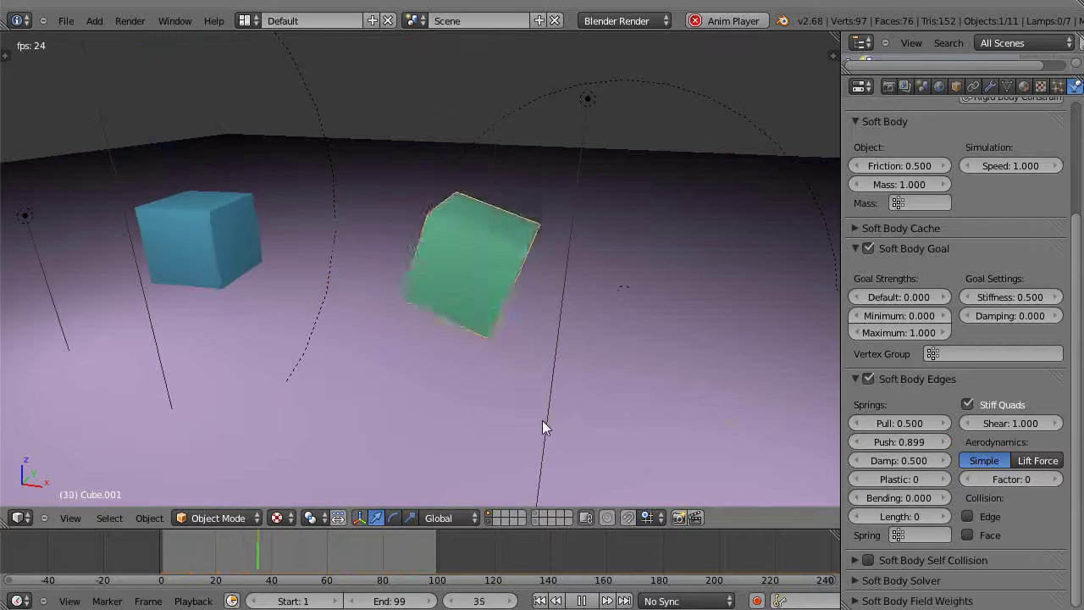
{"action": "left_click", "coordinate": [858, 442]}
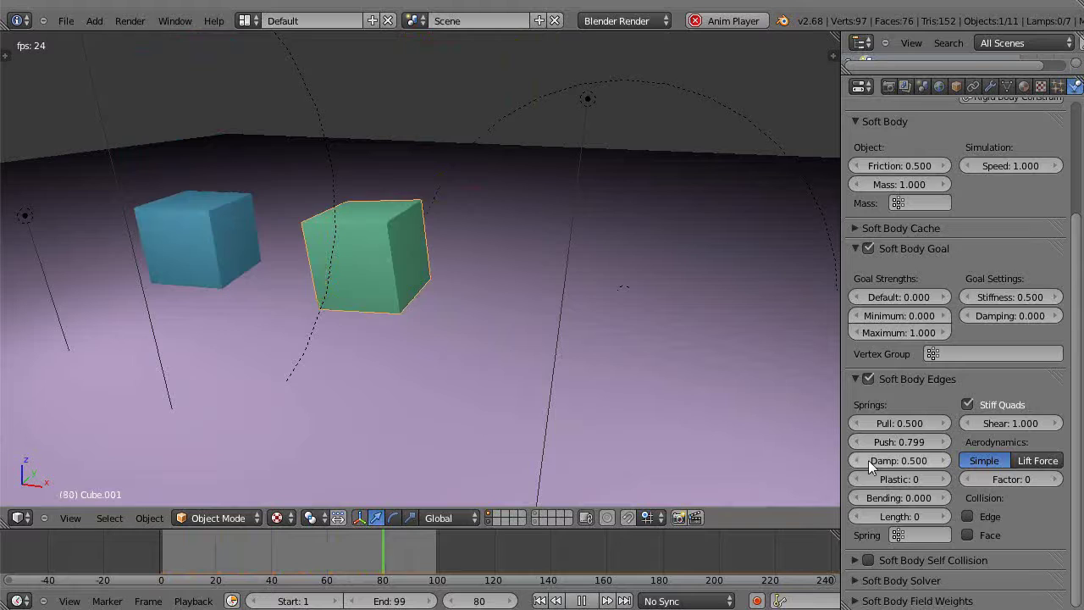
Step: Subdivide the green cube's whole mesh in Edit Mode to 98 vertices, then return to Object Mode
{"action": "scroll", "coordinate": [705, 426], "scroll_direction": "down", "scroll_amount": 3}
{"action": "key", "text": "Tab"}
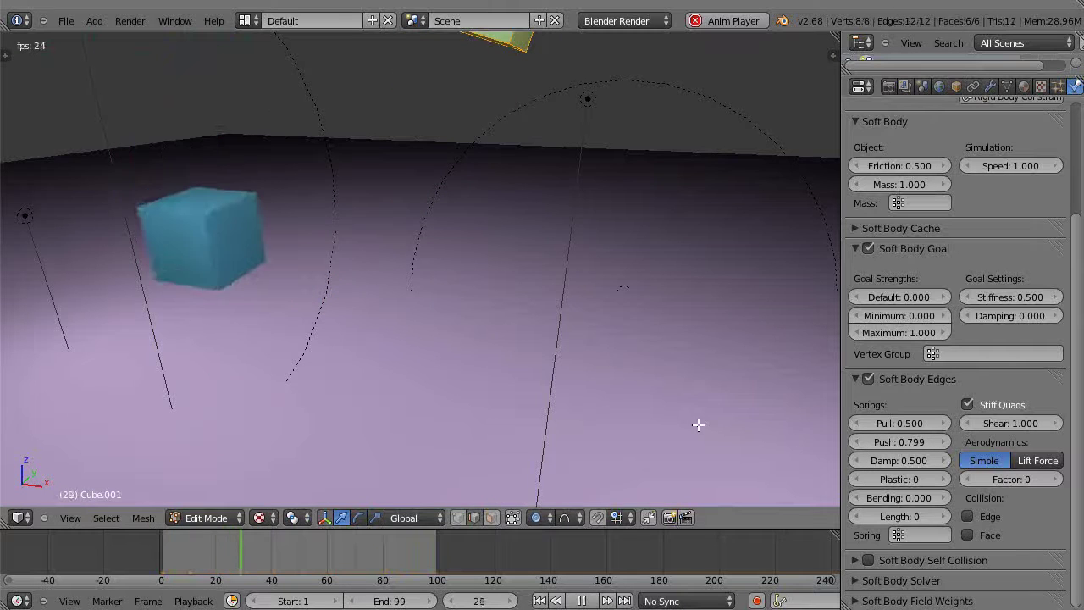
{"action": "key", "text": "Tab"}
{"action": "middle_click_drag", "start_coordinate": [707, 392], "coordinate": [559, 304]}
{"action": "key", "text": "Tab"}
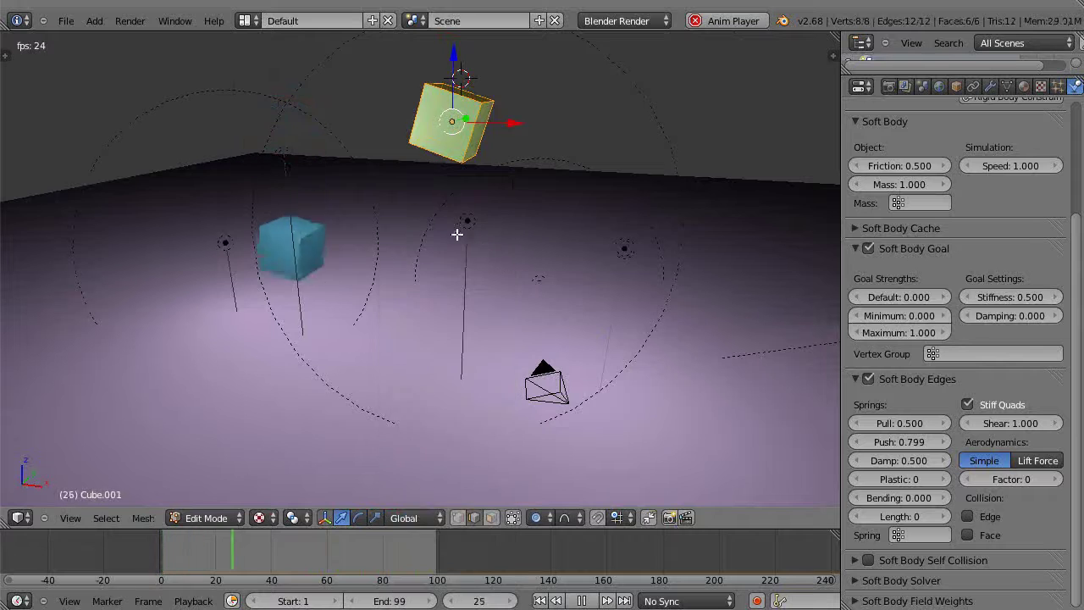
{"action": "key", "text": "w"}
{"action": "left_click", "coordinate": [438, 217]}
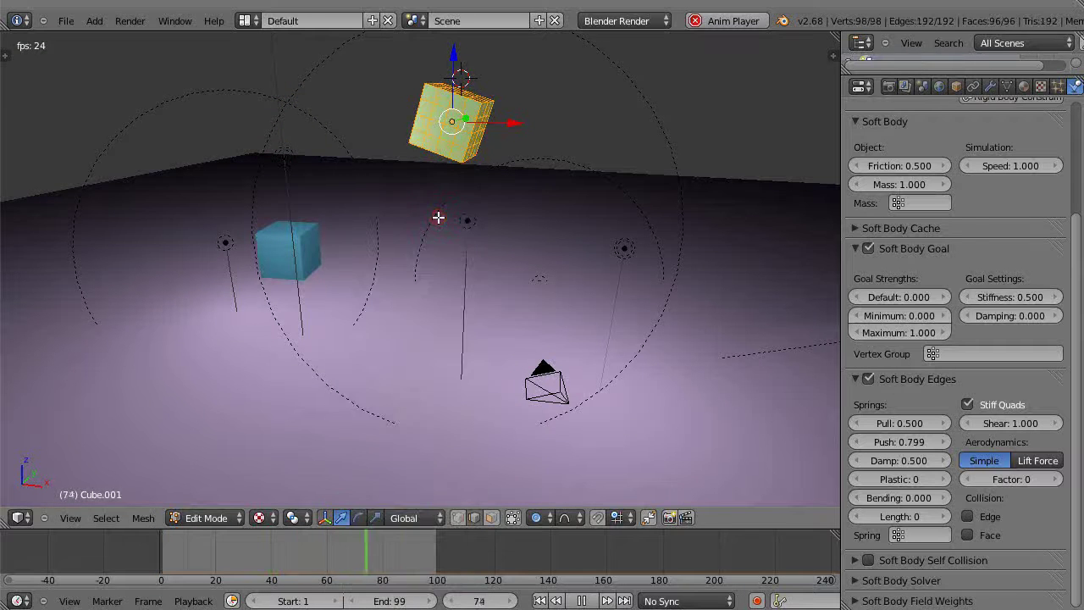
{"action": "key", "text": "Tab"}
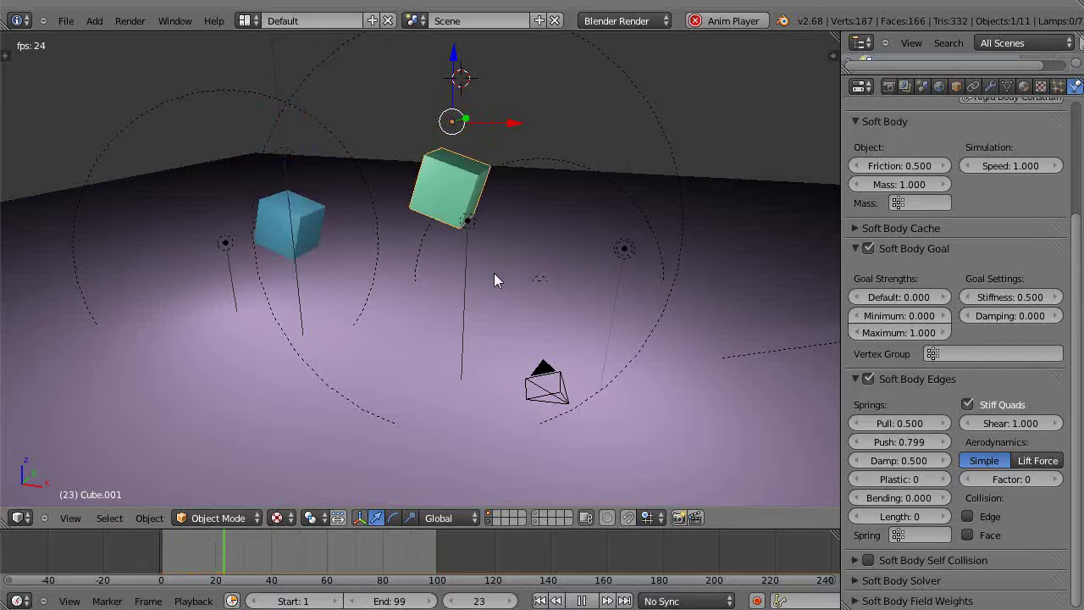
Step: Raise the green cube's Push spring from 0.899 to 0.980
{"action": "scroll", "coordinate": [476, 303], "scroll_direction": "up", "scroll_amount": 8}
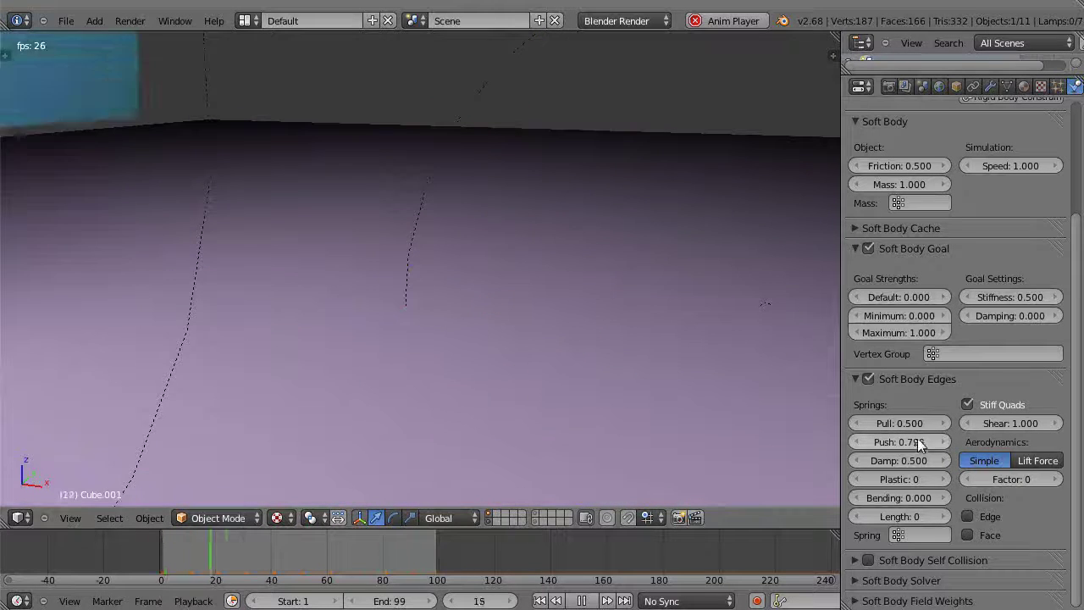
{"action": "left_click", "coordinate": [940, 444]}
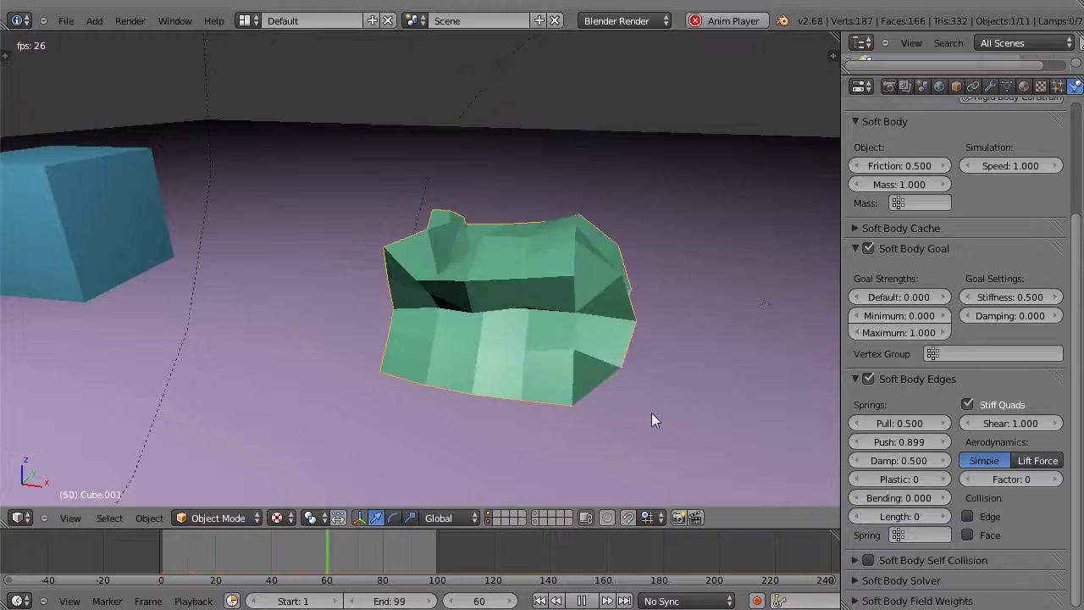
{"action": "left_click", "coordinate": [582, 393]}
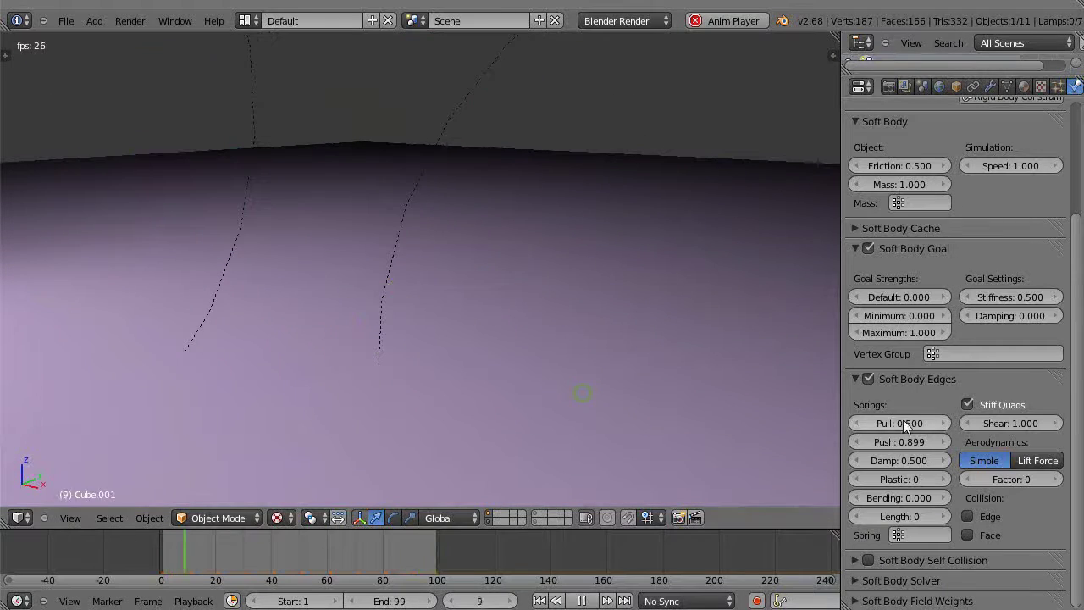
{"action": "left_click", "coordinate": [907, 441]}
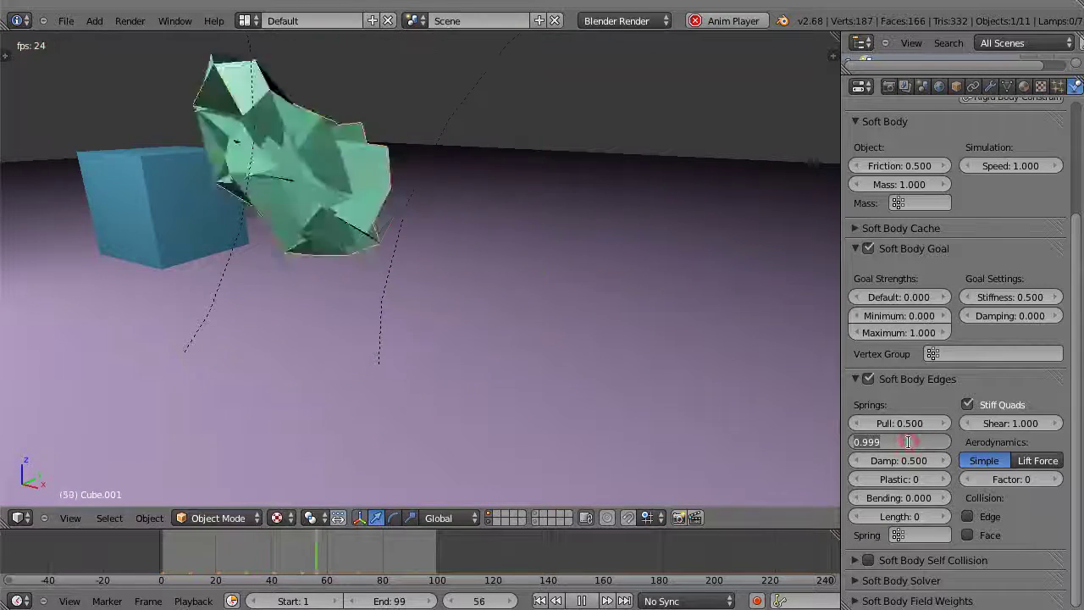
{"action": "key", "text": "BackSpace"}
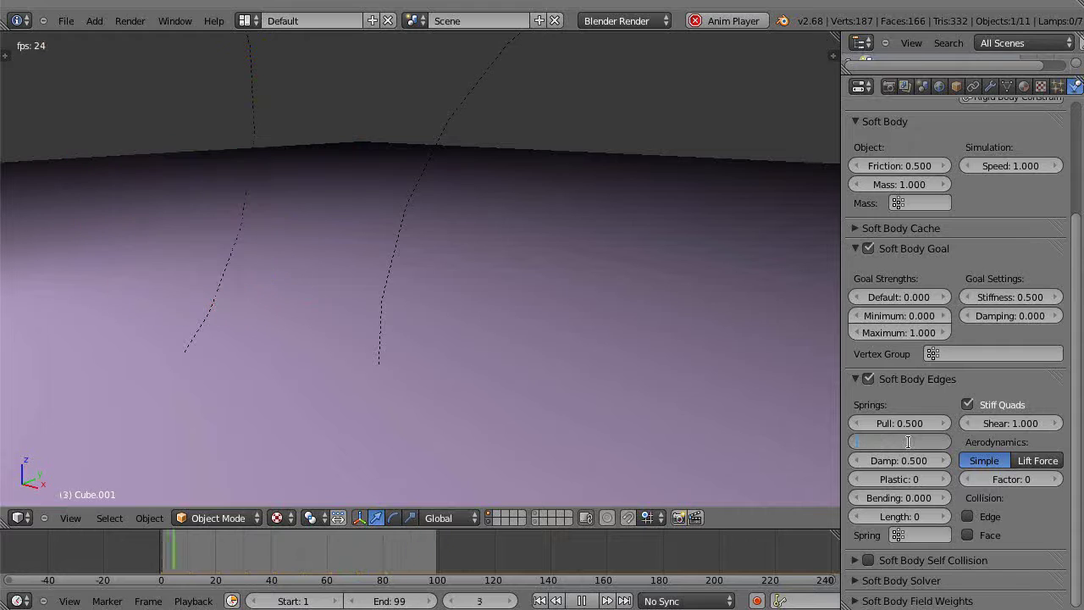
{"action": "type", "text": ".98"}
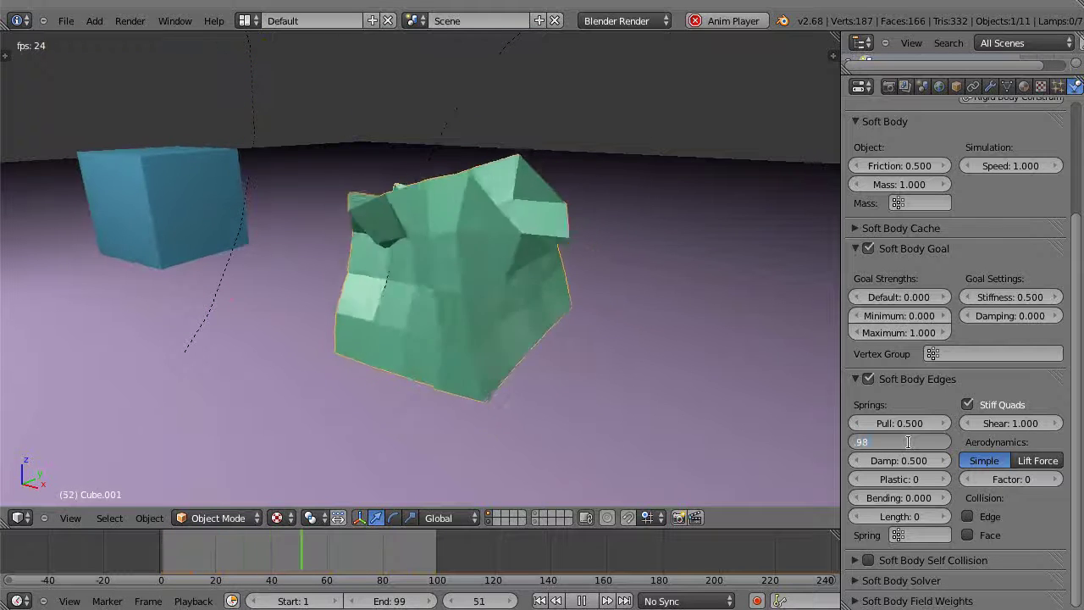
{"action": "key", "text": "Return"}
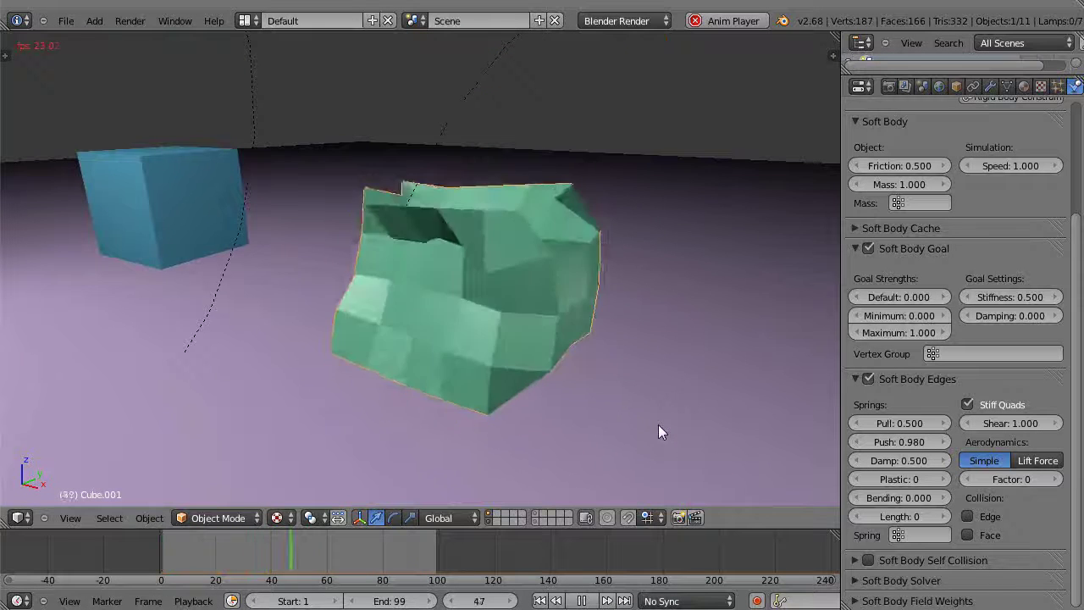
Step: Select the teal rigid cube and stop playback, rewinding both cubes to frame 0
{"action": "middle_click_drag", "start_coordinate": [562, 356], "coordinate": [669, 377]}
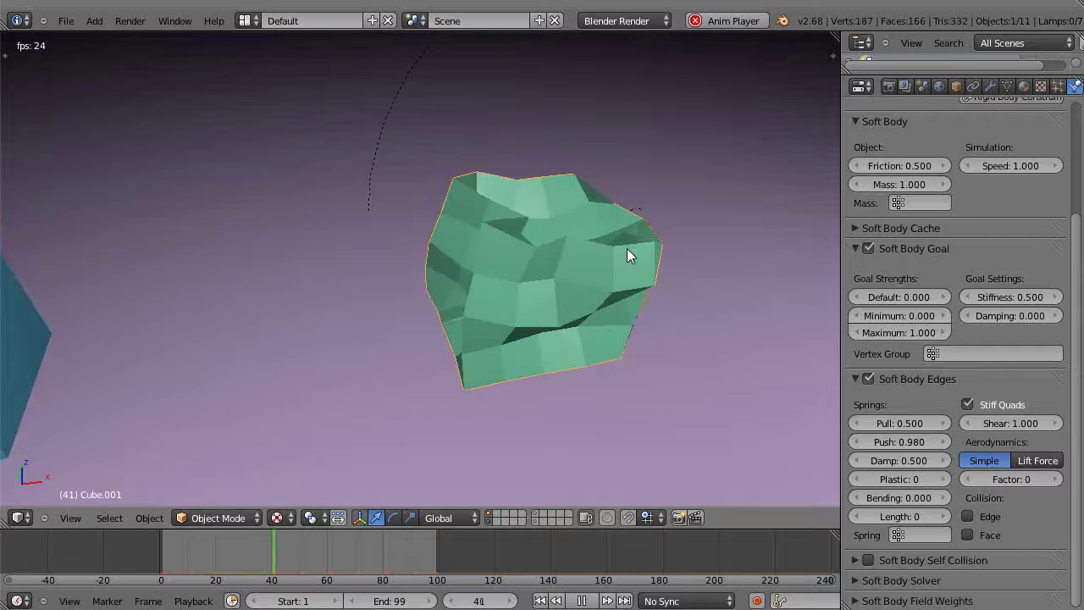
{"action": "middle_click_drag", "start_coordinate": [566, 279], "coordinate": [589, 277]}
{"action": "scroll", "coordinate": [617, 302], "scroll_direction": "down", "scroll_amount": 3}
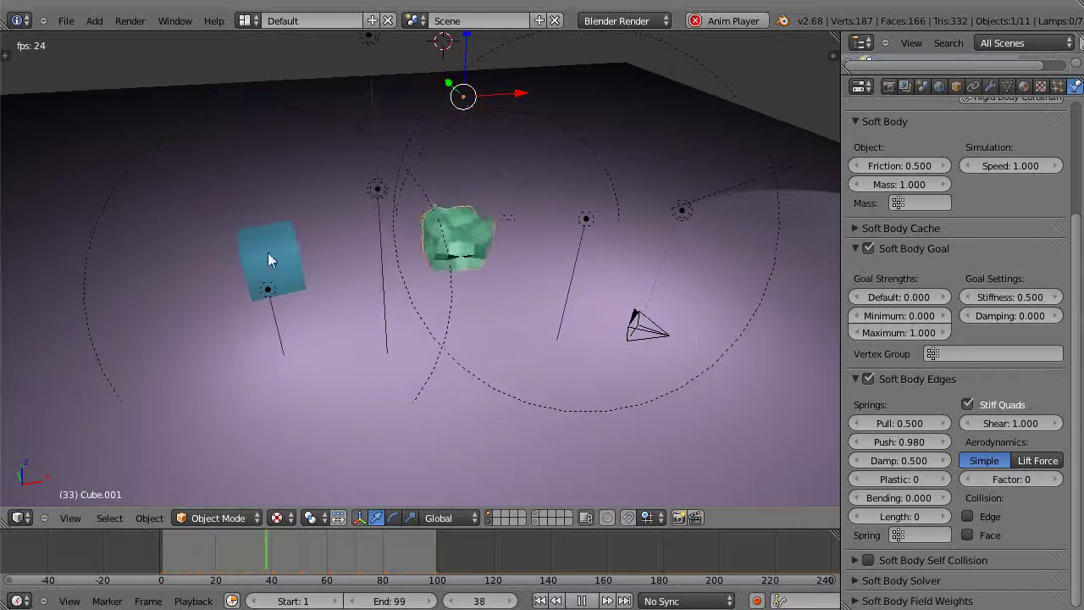
{"action": "right_click", "coordinate": [272, 247]}
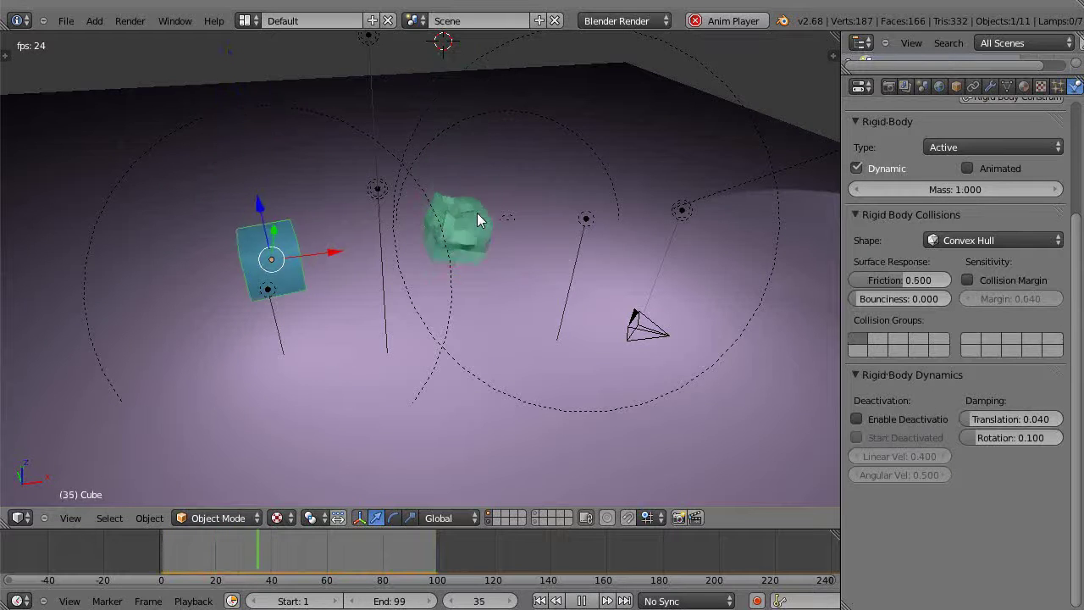
{"action": "key", "text": "Tab"}
{"action": "key", "text": "Tab"}
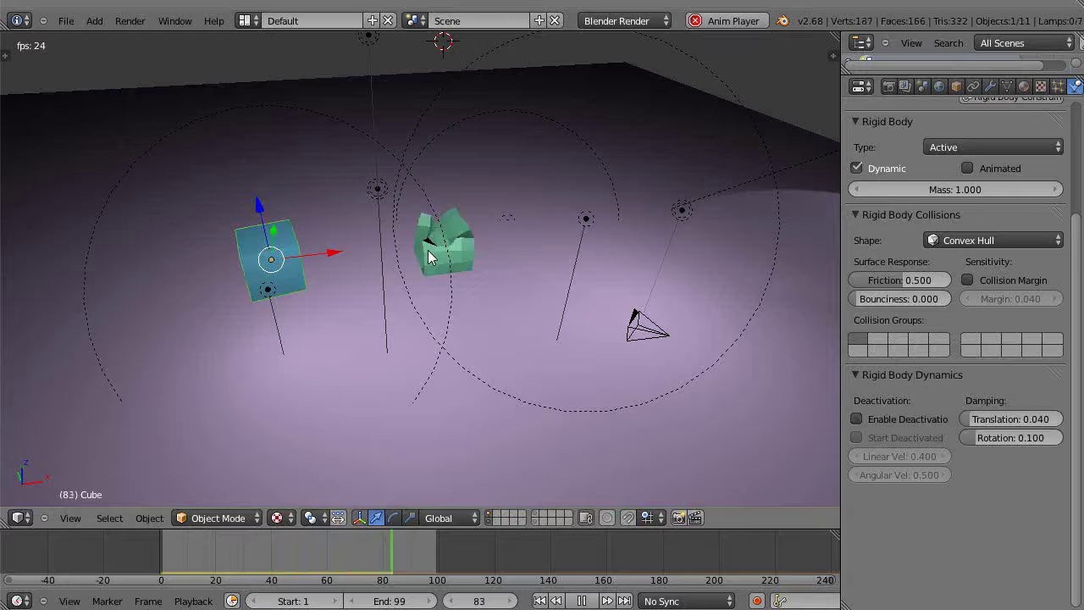
{"action": "key", "text": "Escape"}
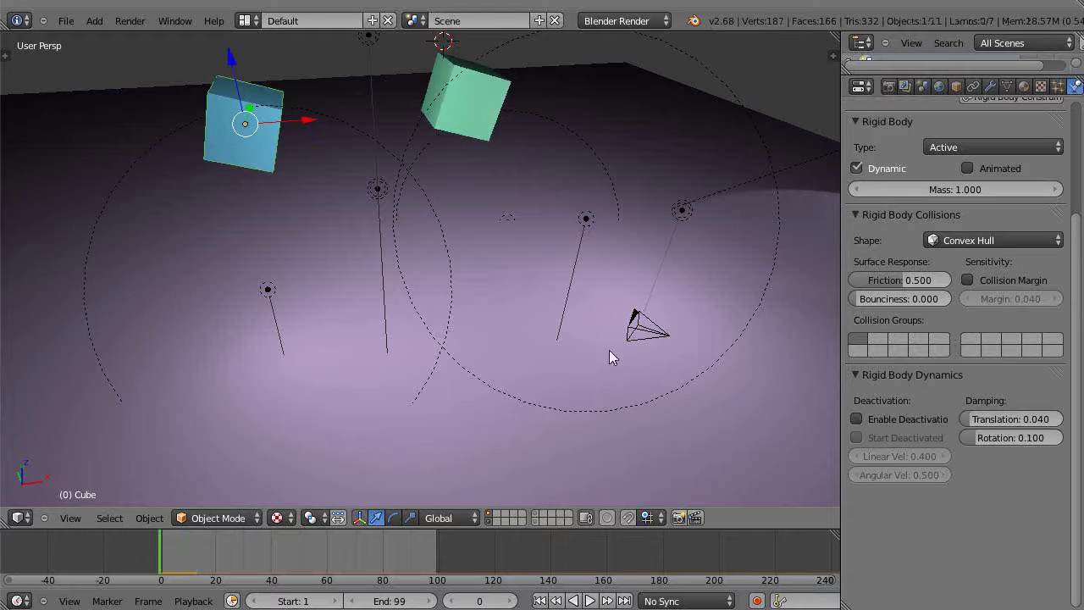